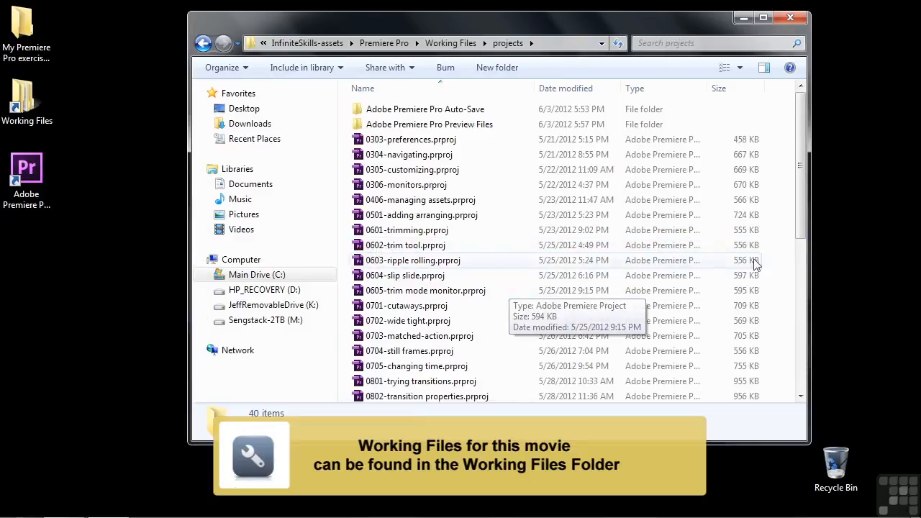
- Open the project file 1105-adjusting color.prproj and select the scenic-4.mp4 clip in the sequence
drag(800, 215, 800, 372)
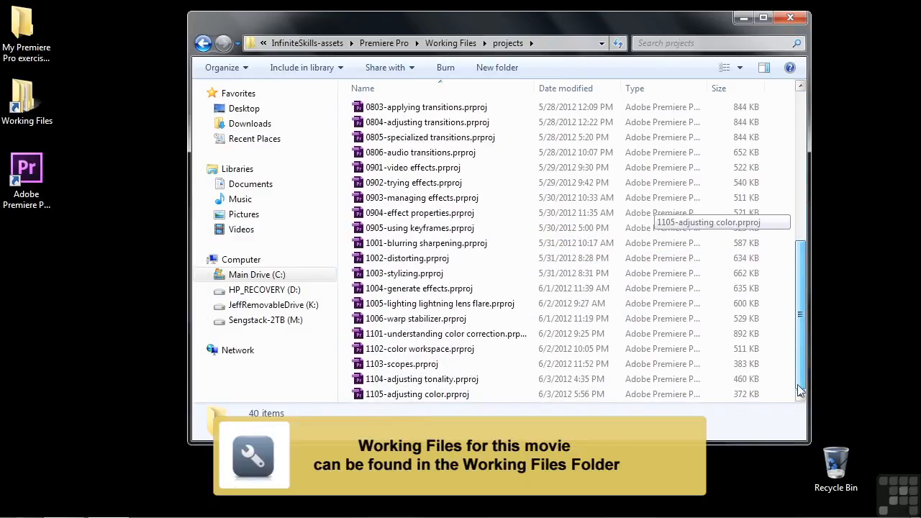
click(386, 400)
double_click(386, 401)
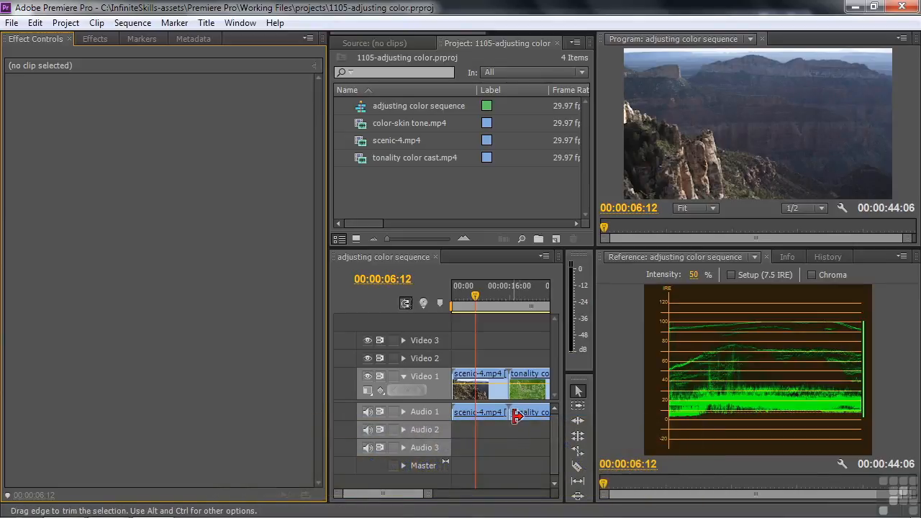
click(491, 395)
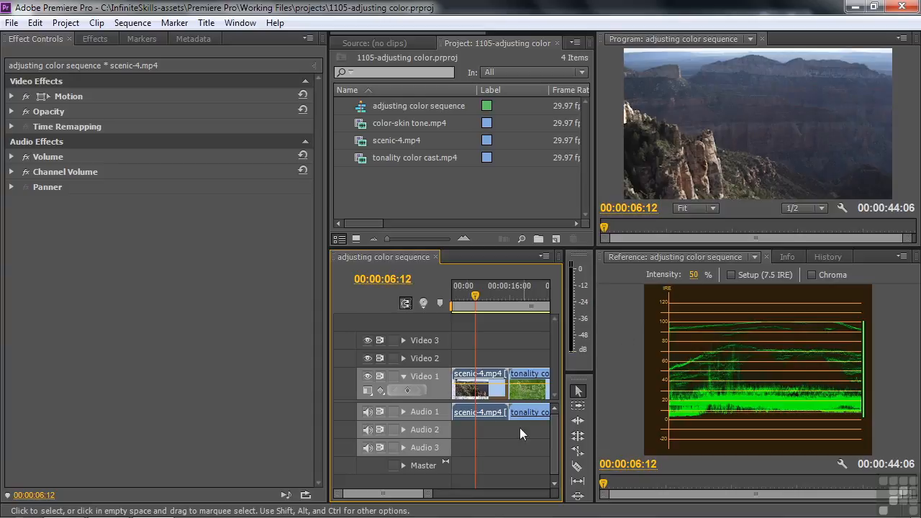
- Examine the tonality color cast and color-skin tone clips with their waveforms, and return the playhead to the scenic clip at 00:00:07:06
drag(403, 493, 403, 493)
click(522, 295)
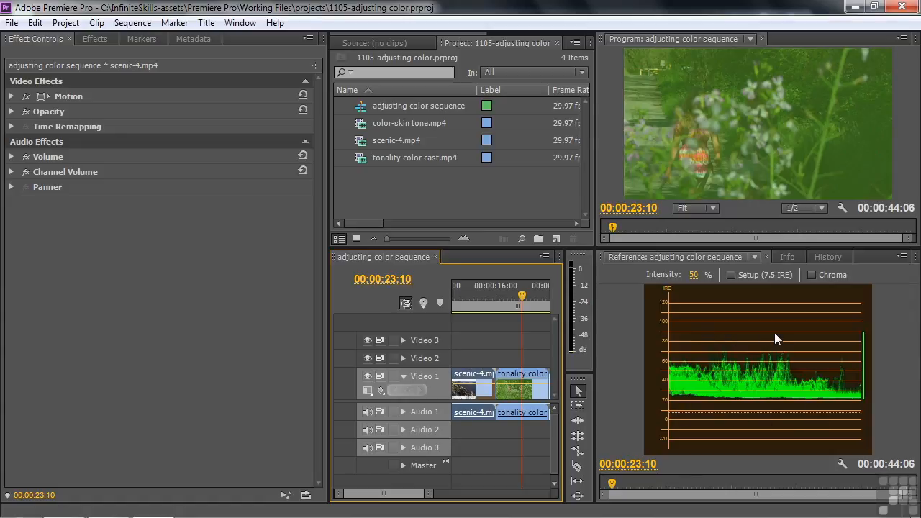
drag(387, 493, 393, 493)
click(508, 306)
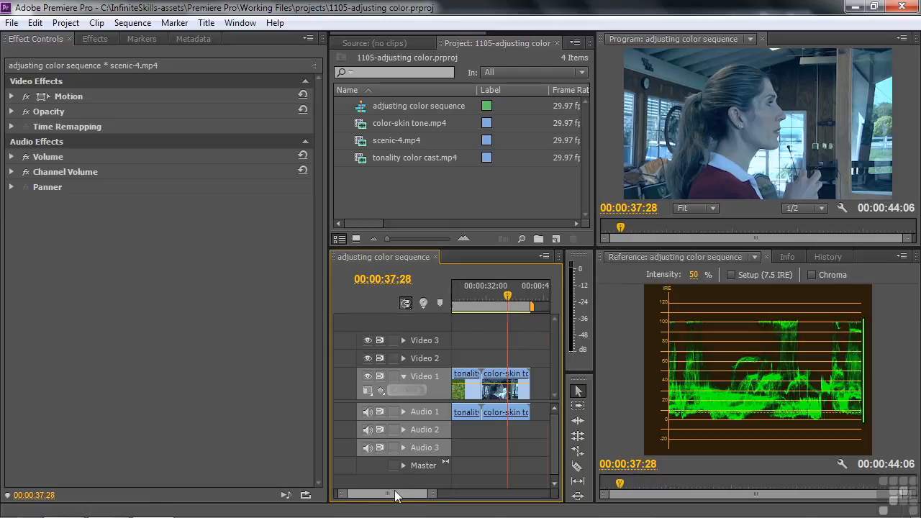
drag(397, 494, 362, 493)
click(478, 296)
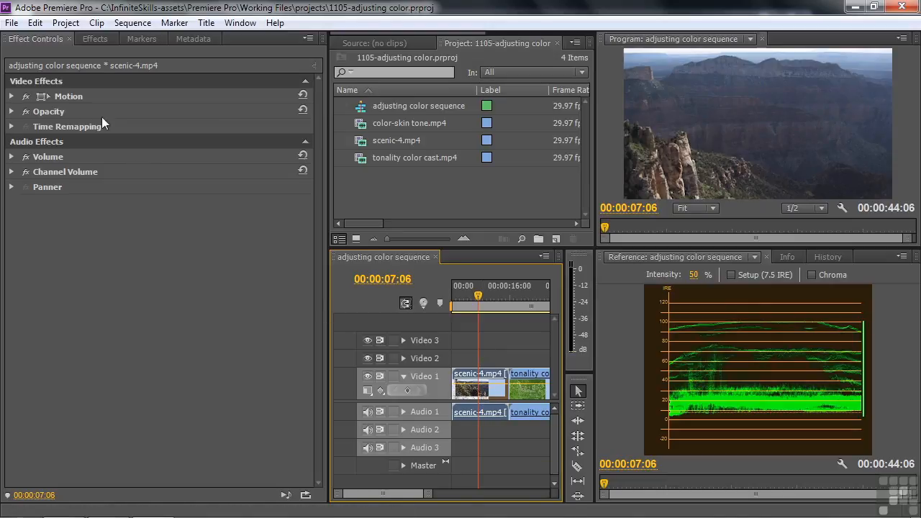
- Apply the Luma Curve effect to the scenic-4.mp4 clip and nudge the curve's black point slightly inward
click(95, 39)
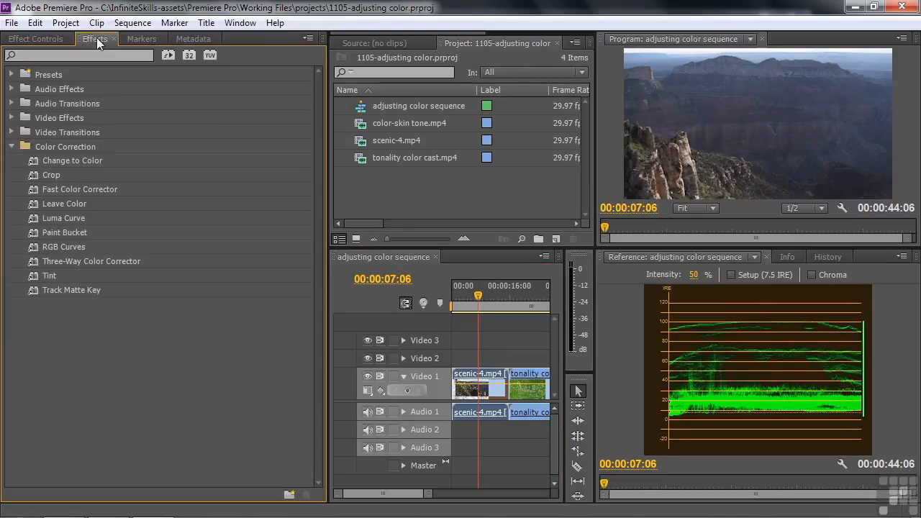
click(36, 215)
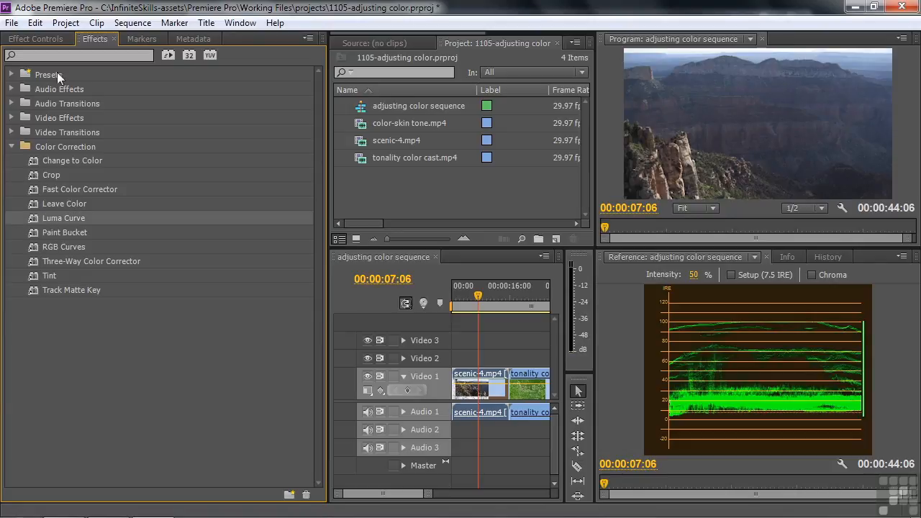
click(40, 38)
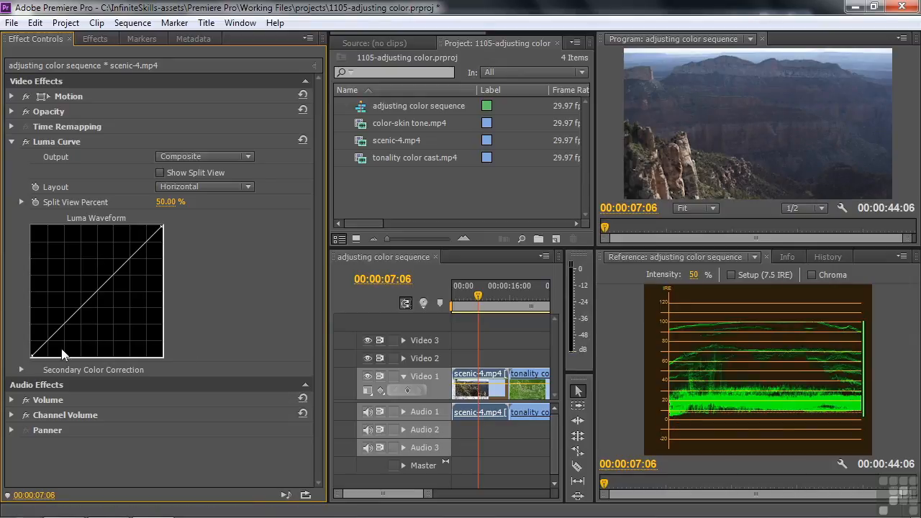
drag(32, 358, 33, 356)
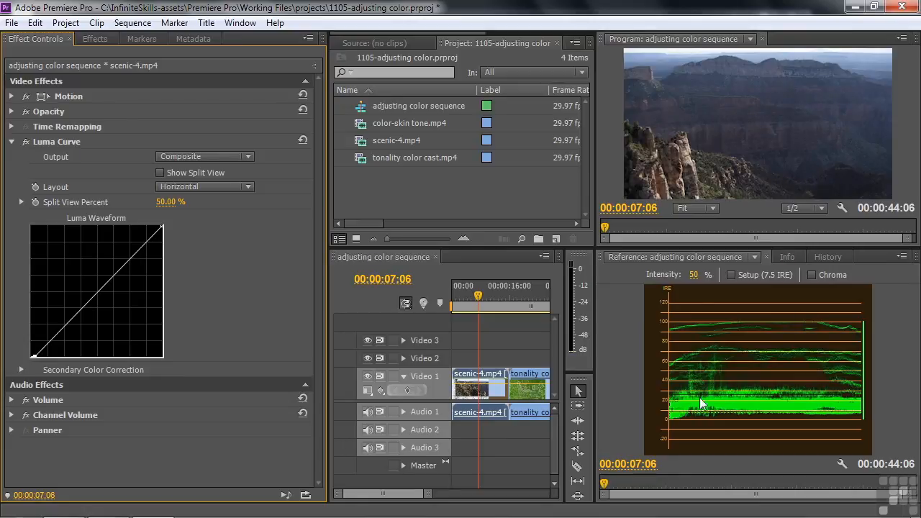
- Try brightening the midtones by raising a midpoint on the Luma Curve, and remove that point again
click(99, 290)
drag(98, 290, 90, 286)
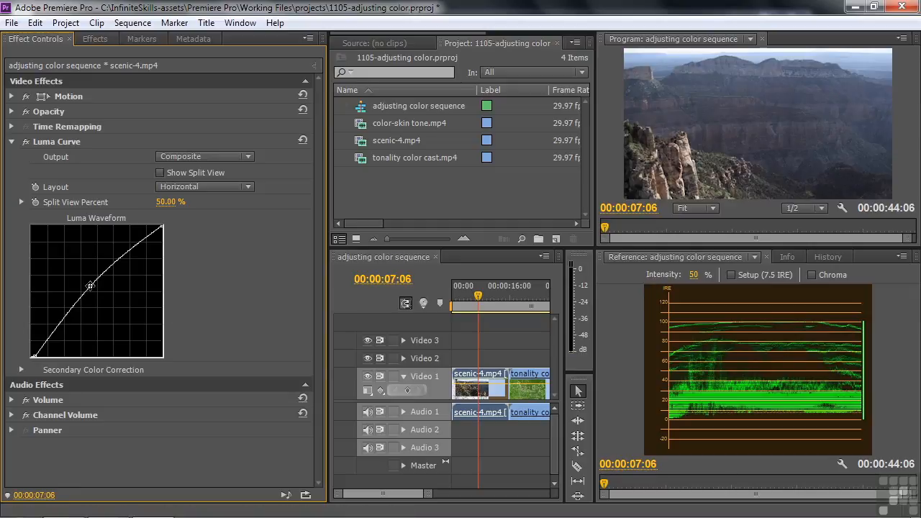
click(90, 286)
drag(90, 286, 9, 270)
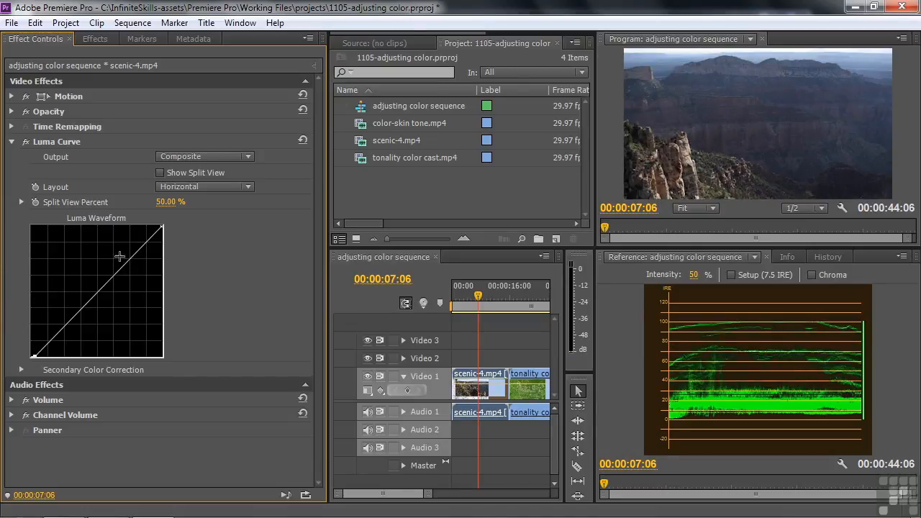
- Shape the Luma Curve into a gentle S with a slightly raised highlight point and a slightly lowered shadow point
click(144, 244)
drag(143, 244, 141, 245)
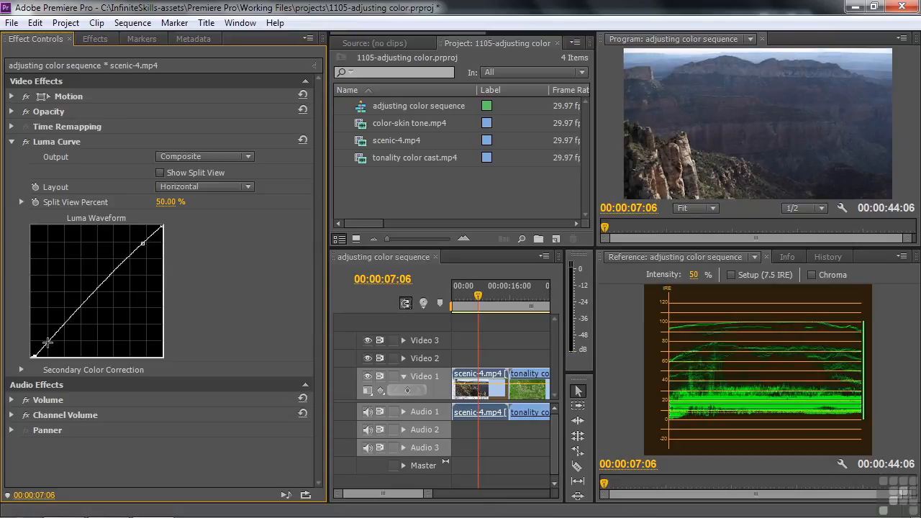
drag(47, 341, 49, 346)
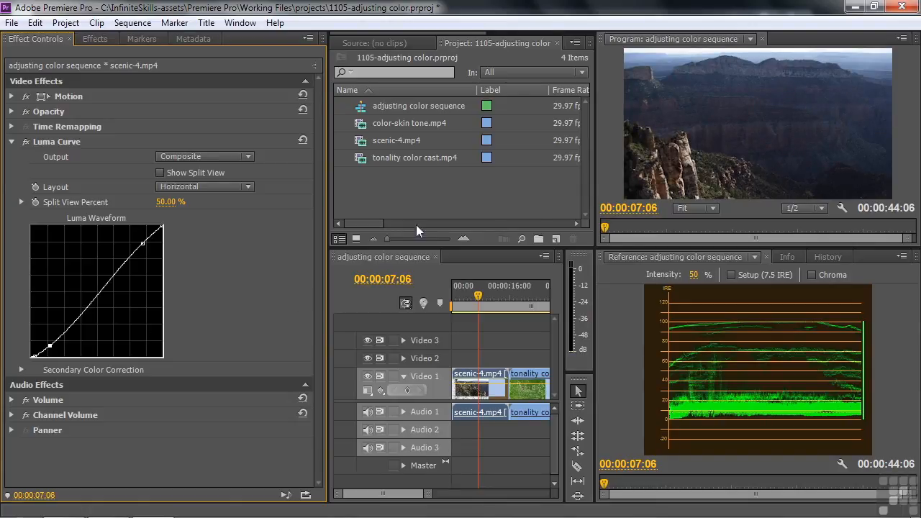
- Anchor the upper part of the Luma Curve with two more points and raise a point in the lower midtones slightly
drag(99, 291, 92, 287)
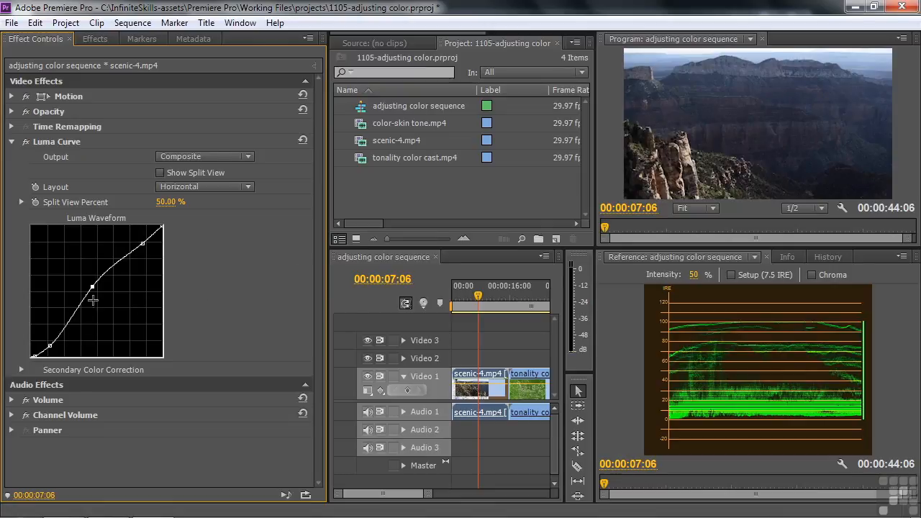
drag(93, 288, 3, 251)
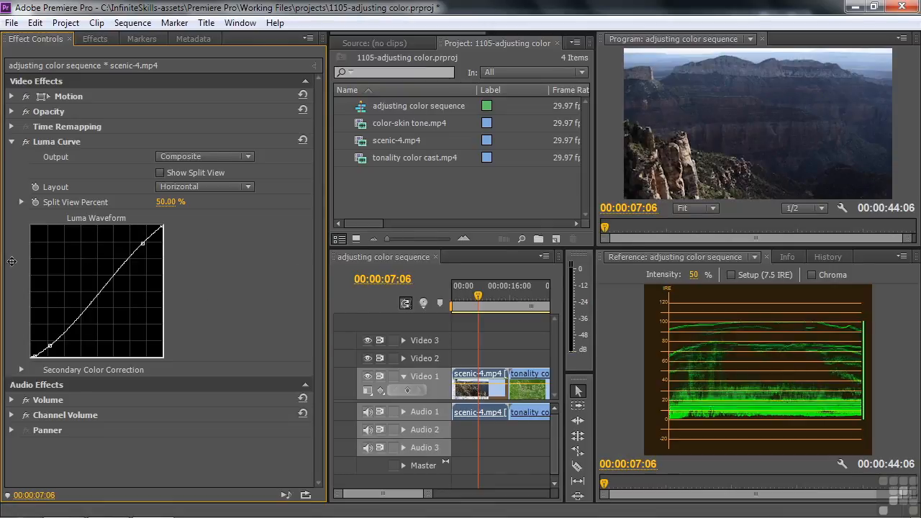
click(129, 256)
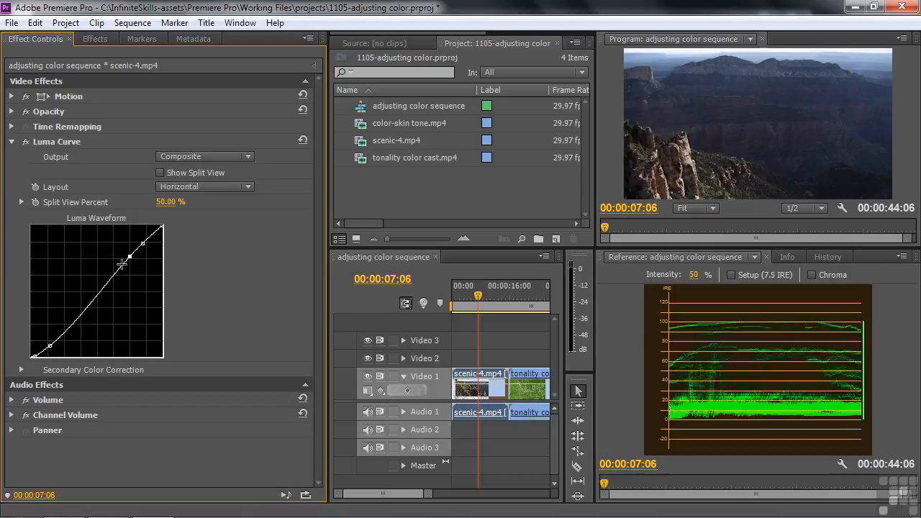
click(115, 273)
drag(61, 336, 59, 333)
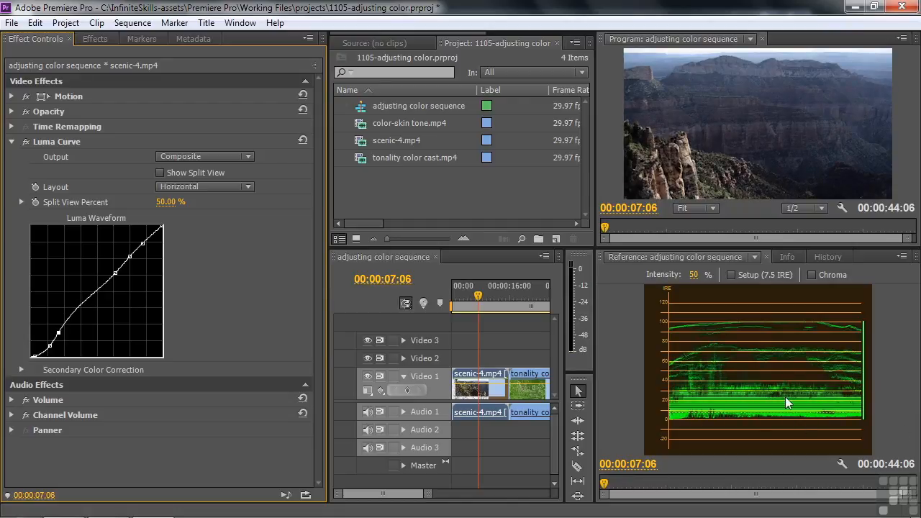
drag(58, 333, 59, 330)
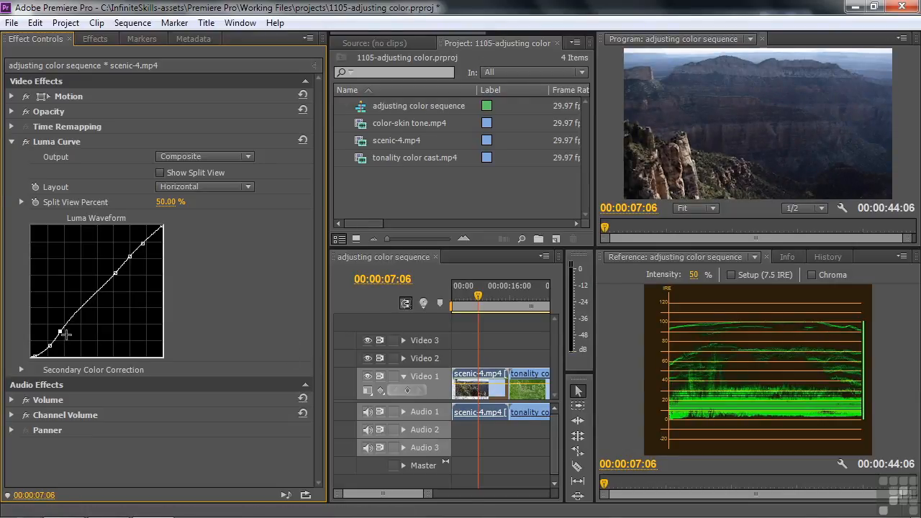
drag(60, 331, 58, 331)
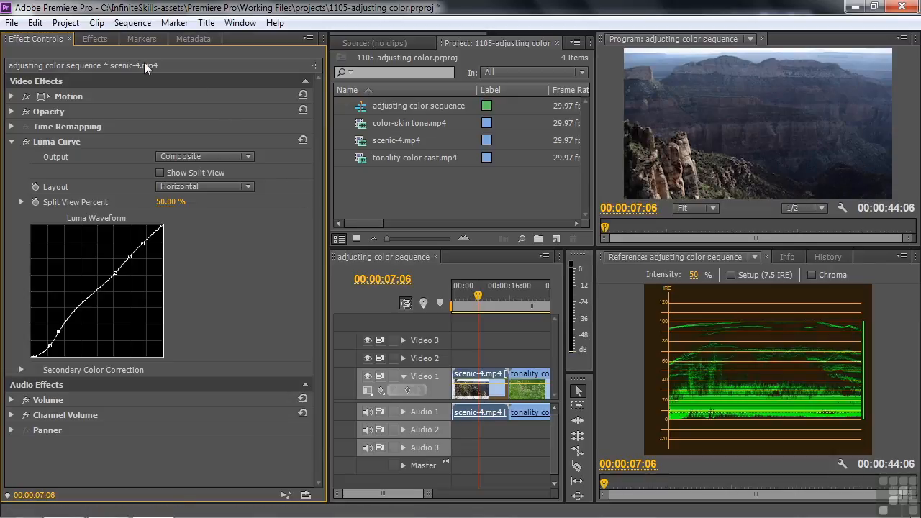
- Apply the Fast Color Corrector effect to the scenic-4.mp4 clip and collapse the Luma Curve settings
click(80, 35)
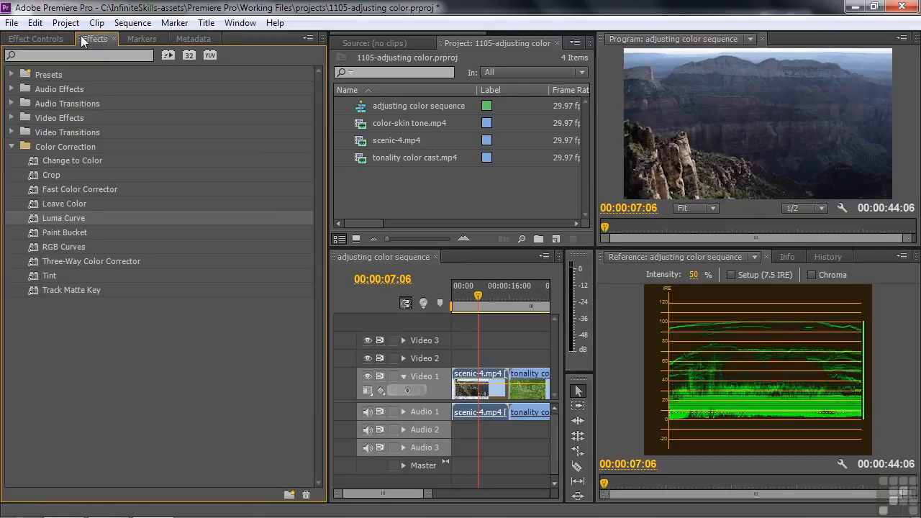
click(33, 188)
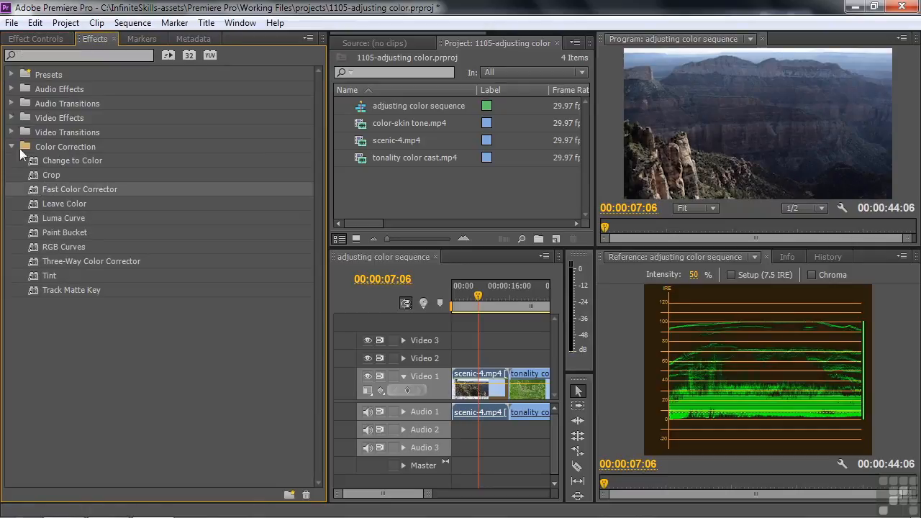
click(36, 38)
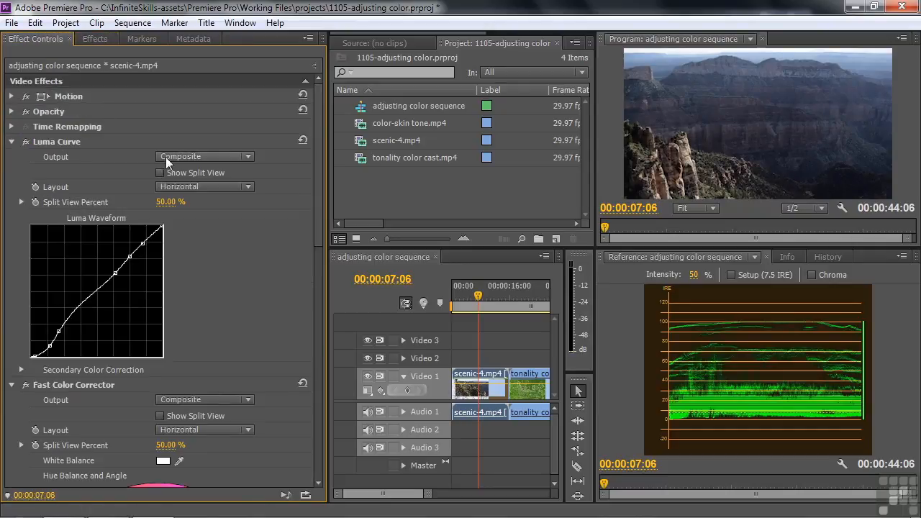
click(13, 142)
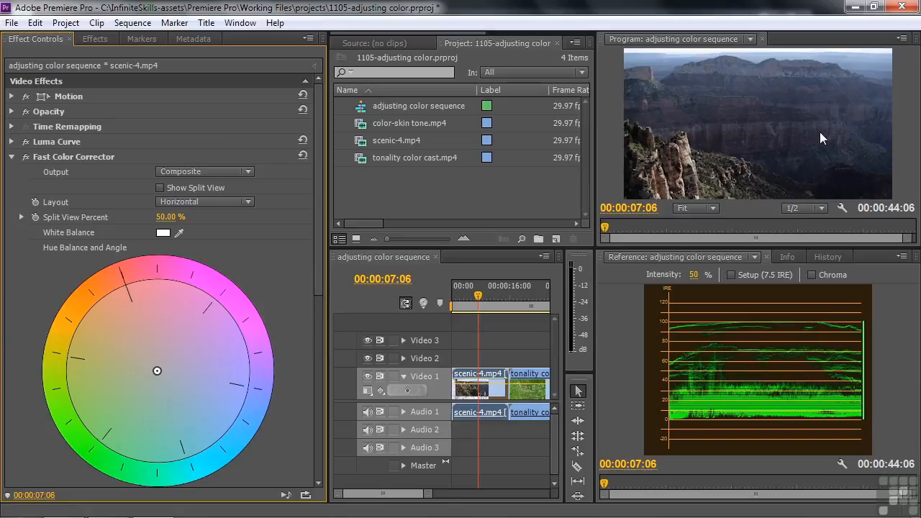
- Show the Vectorscope in the reference monitor and shift the hue balance toward orange-red, to about magnitude 29.27 and angle -127°
drag(318, 186, 319, 215)
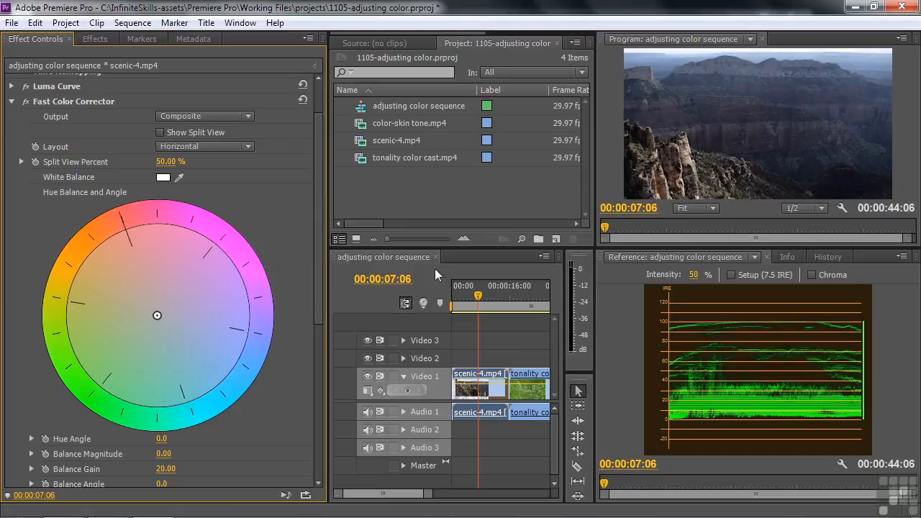
click(901, 256)
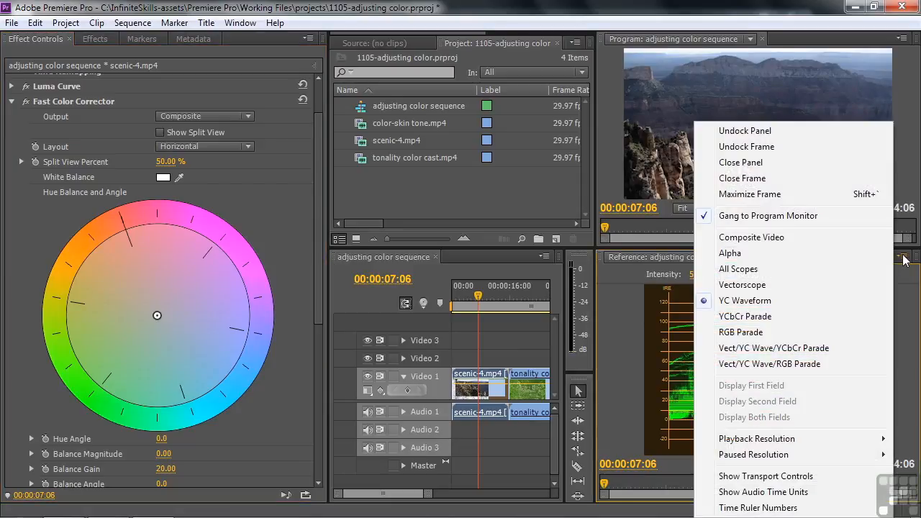
click(755, 286)
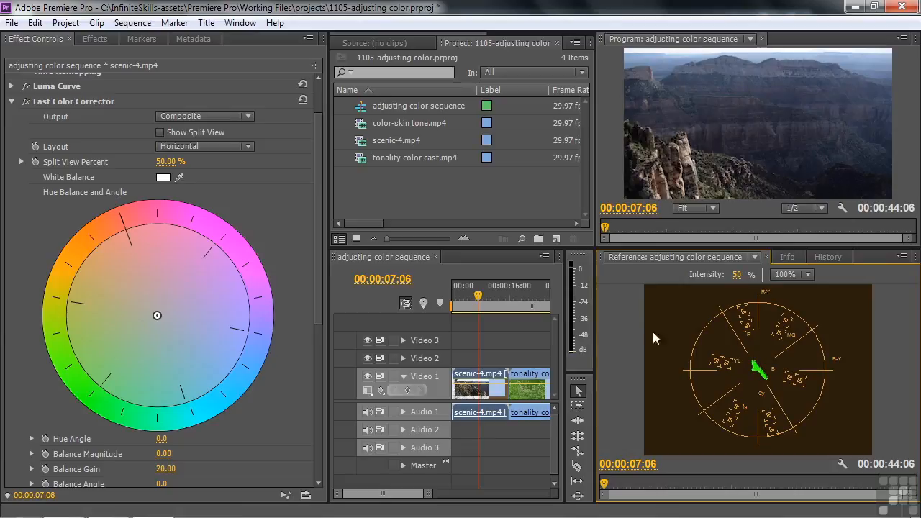
drag(157, 317, 141, 295)
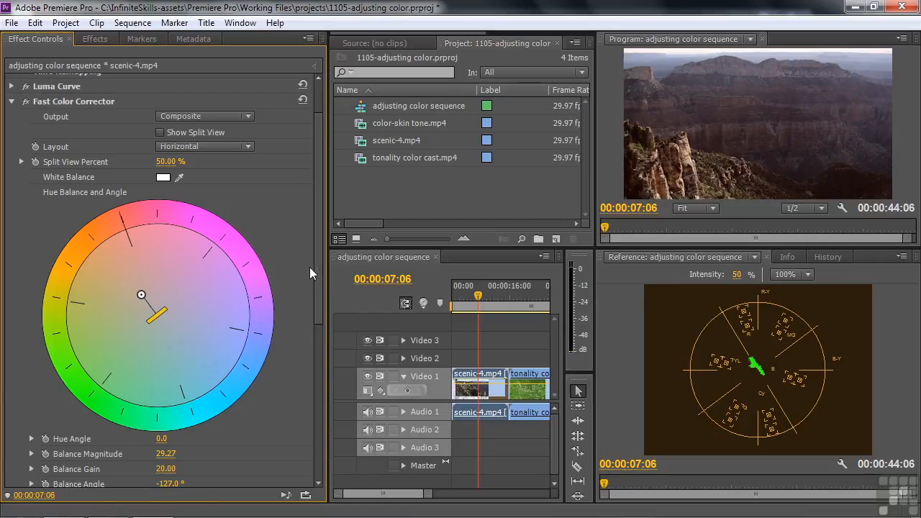
- Set the Fast Color Corrector's saturation to 139 and check the scenic clip at 00:00:08:06
drag(315, 260, 305, 344)
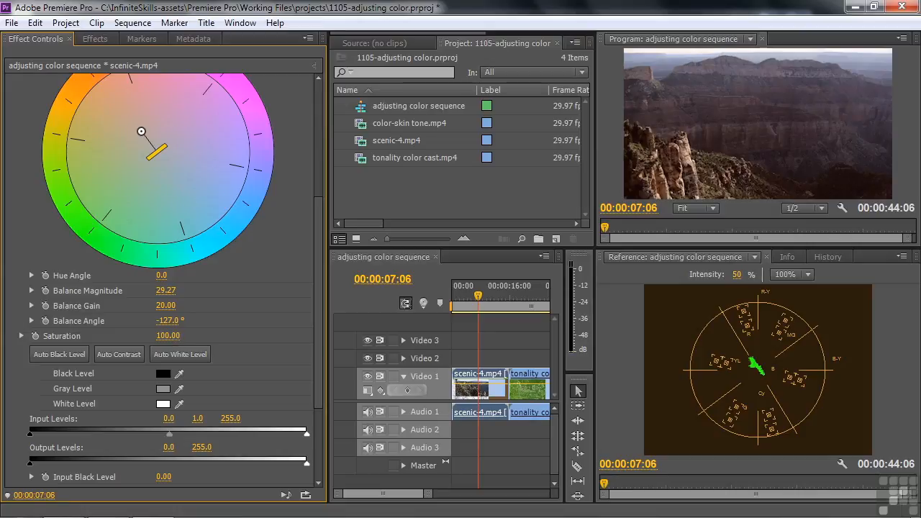
drag(167, 335, 187, 335)
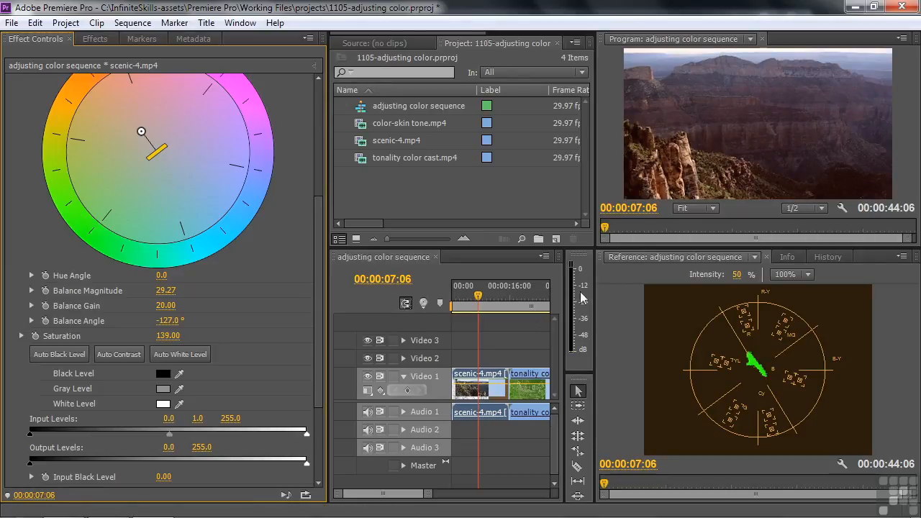
click(481, 296)
mouse_move(483, 303)
mouse_down()
mouse_move(471, 311)
mouse_move(482, 319)
mouse_up()
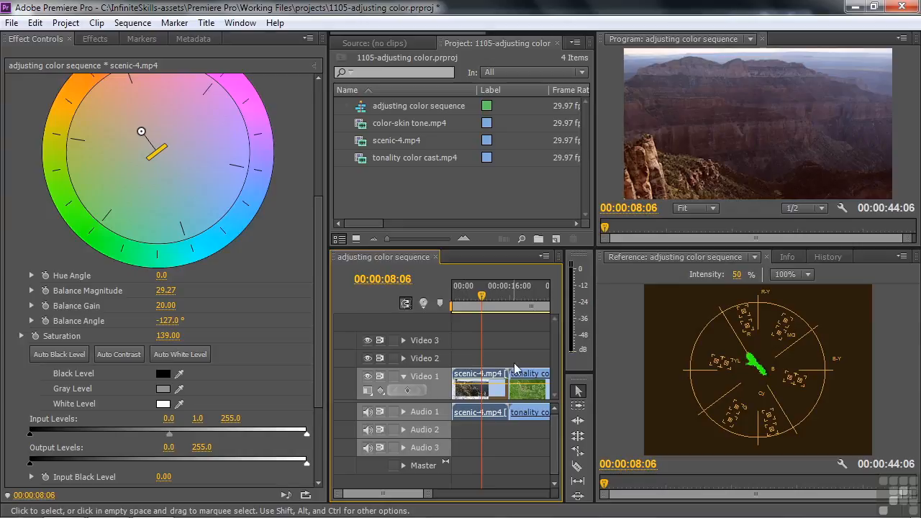
- Create an adjustment layer of 1920 × 1080 at 29.97 fps non-drop-frame with square pixels
click(556, 239)
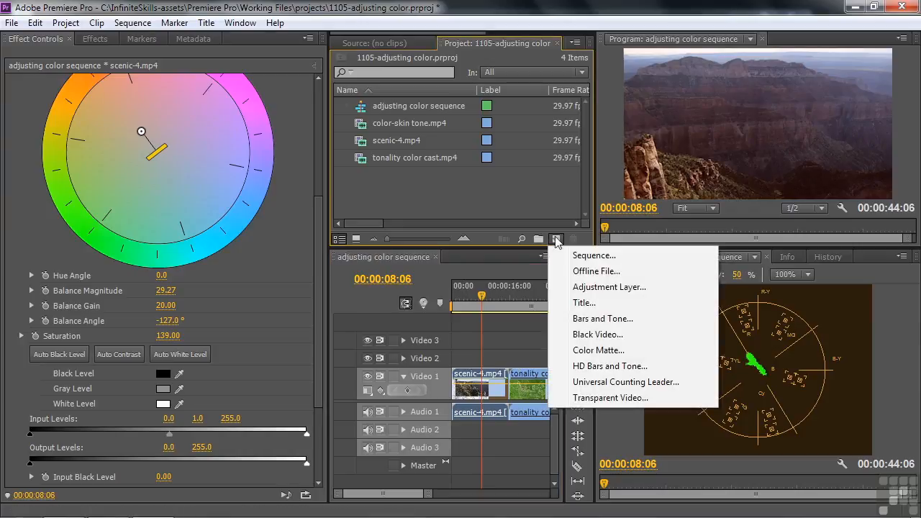
click(586, 287)
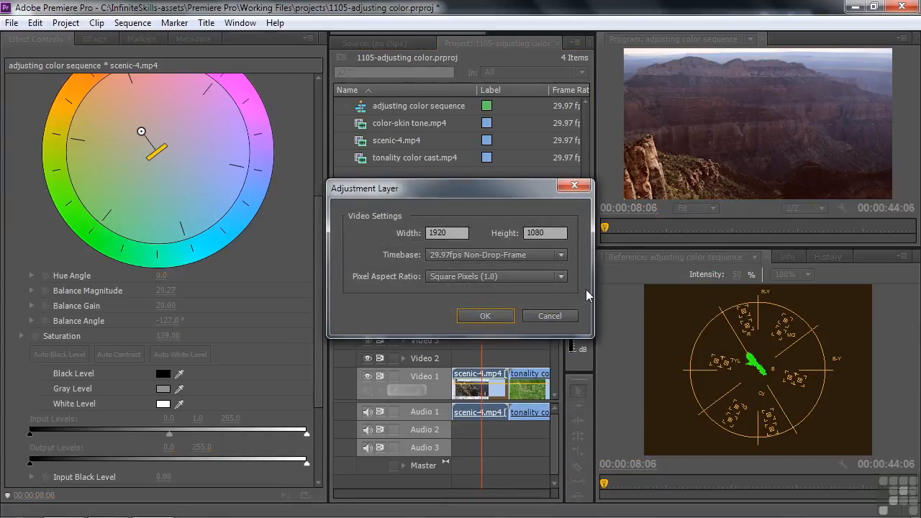
click(480, 317)
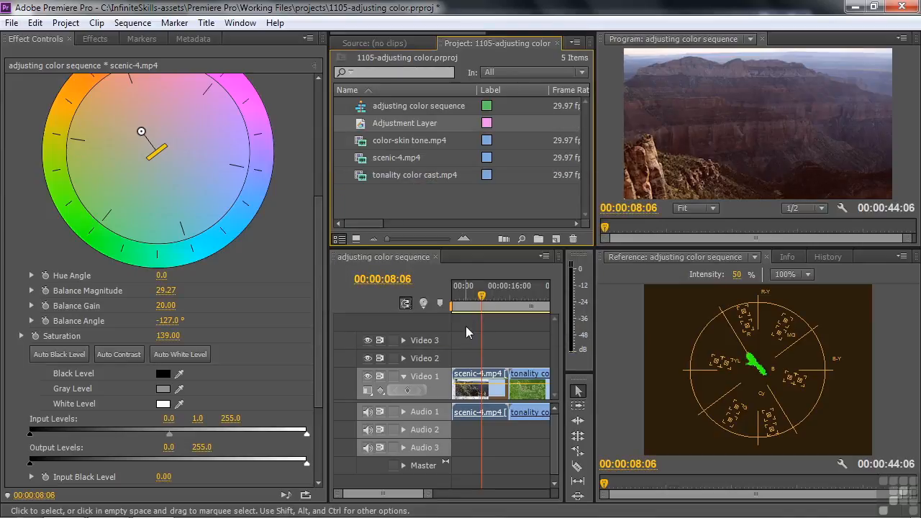
- Place the adjustment layer on Video 2 at the sequence start and extend it to the end of the scenic-4.mp4 clip
drag(363, 126, 460, 357)
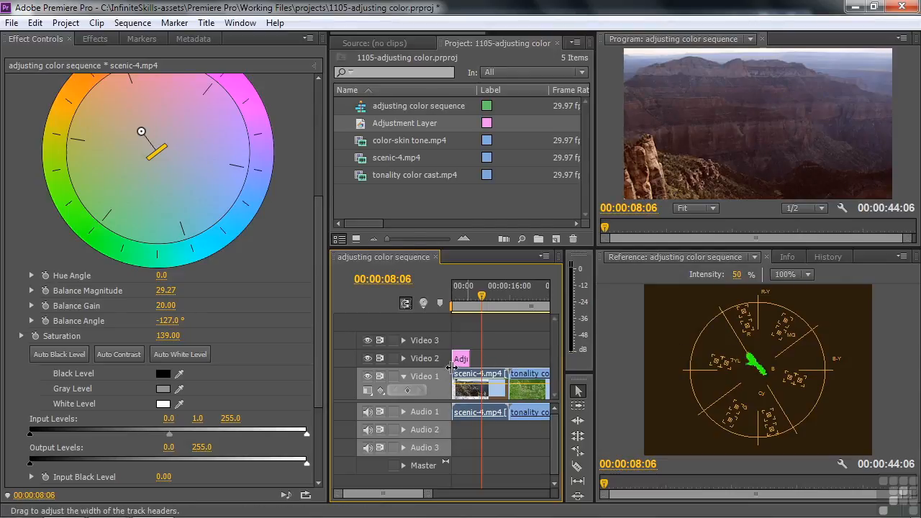
drag(460, 358, 508, 358)
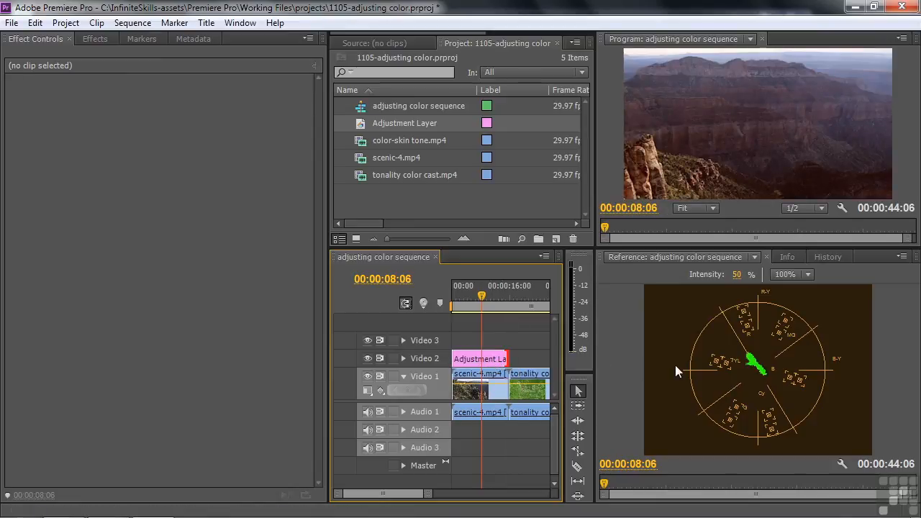
- Copy the Luma Curve and Fast Color Corrector effects from the scenic-4.mp4 clip
click(479, 383)
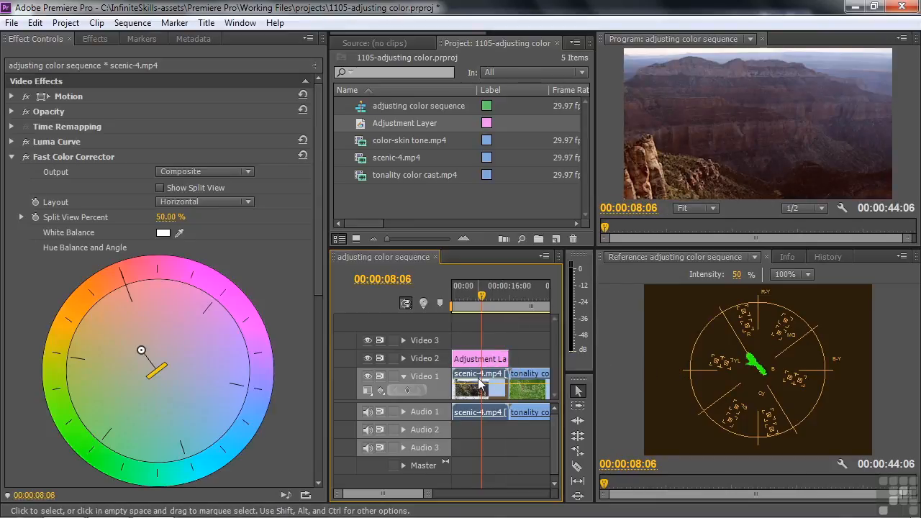
click(38, 156)
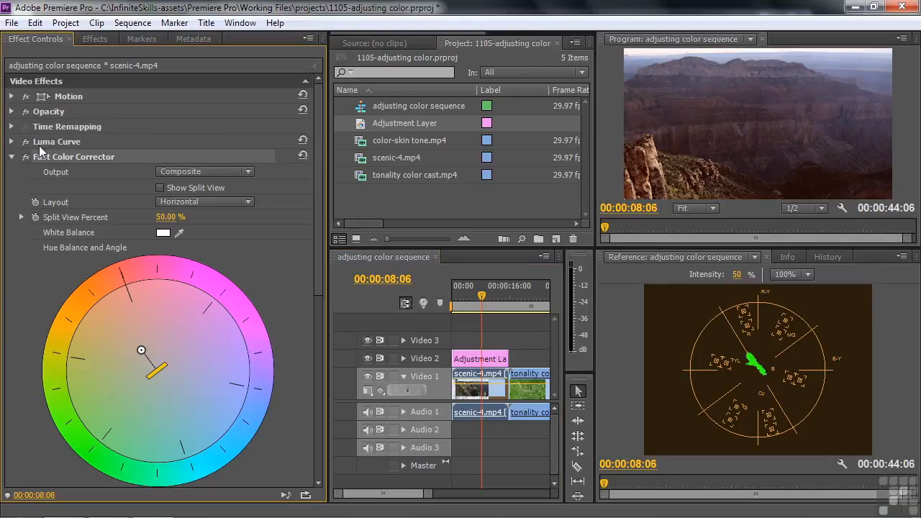
right_click(118, 149)
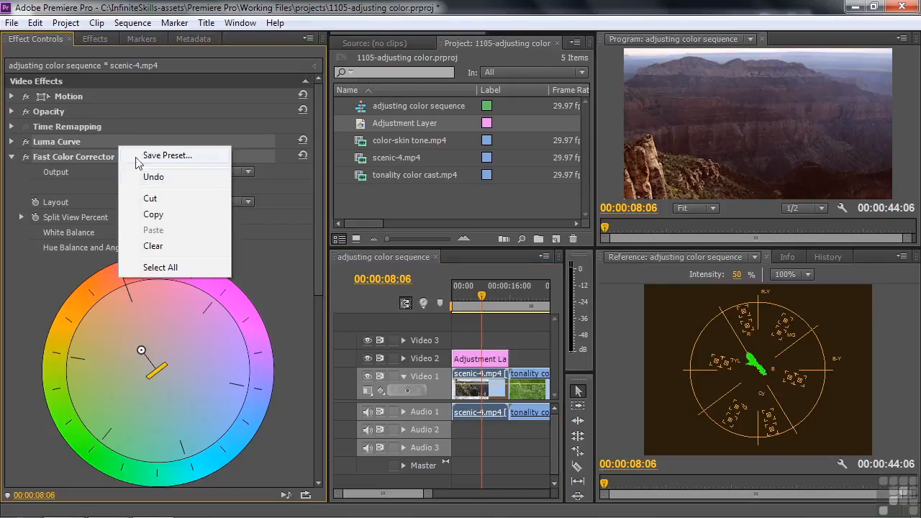
click(164, 217)
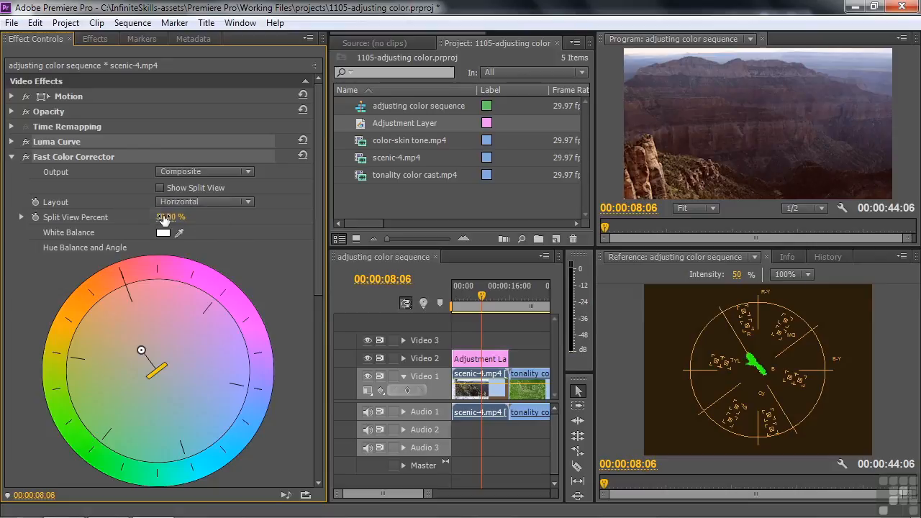
- Disable the Luma Curve and Fast Color Corrector effects on the scenic-4.mp4 clip
click(480, 360)
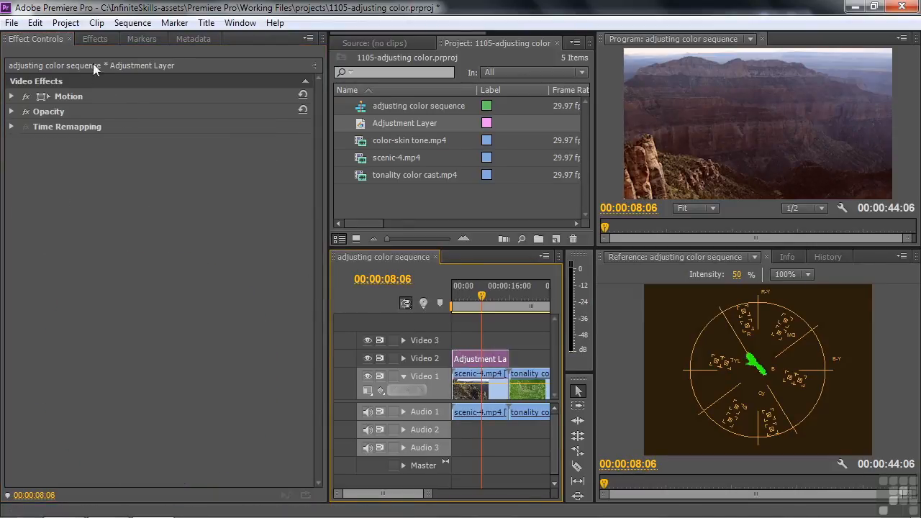
click(464, 389)
click(26, 157)
click(26, 141)
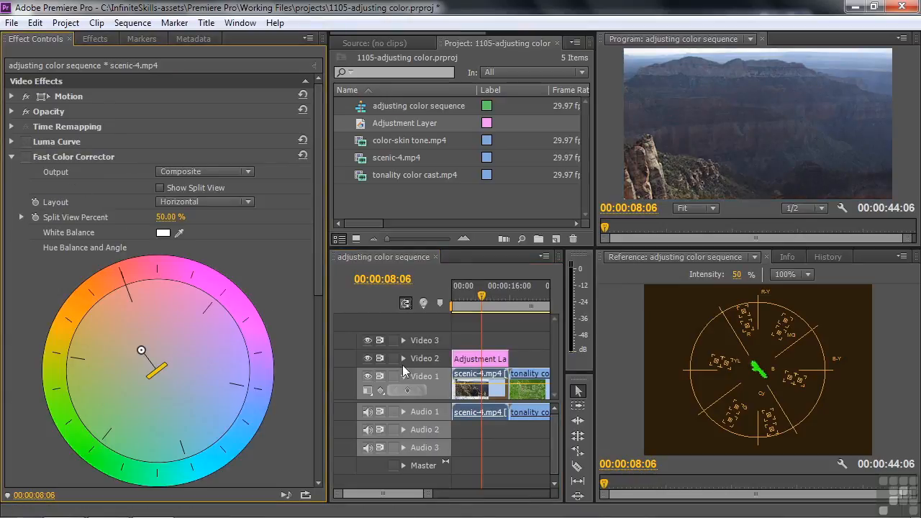
- Paste the copied effects onto the adjustment layer and enable both Fast Color Corrector and Luma Curve there
click(468, 359)
right_click(144, 199)
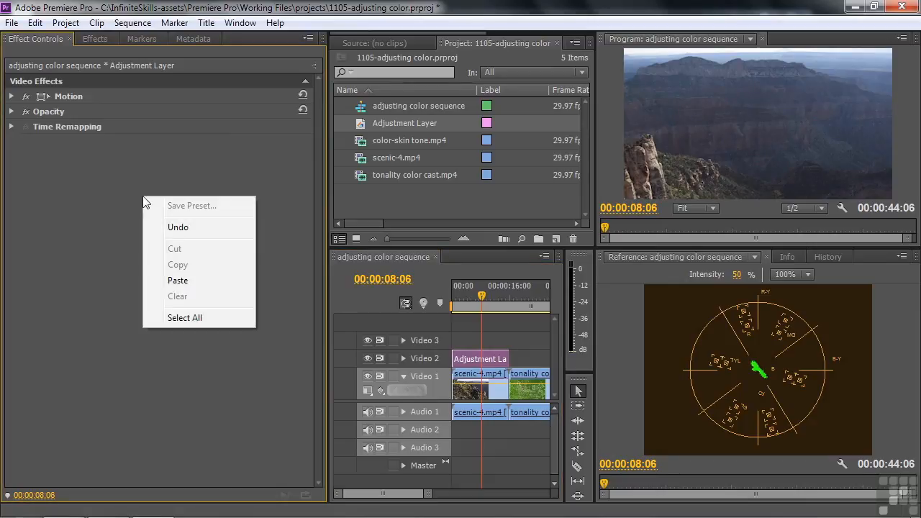
click(186, 281)
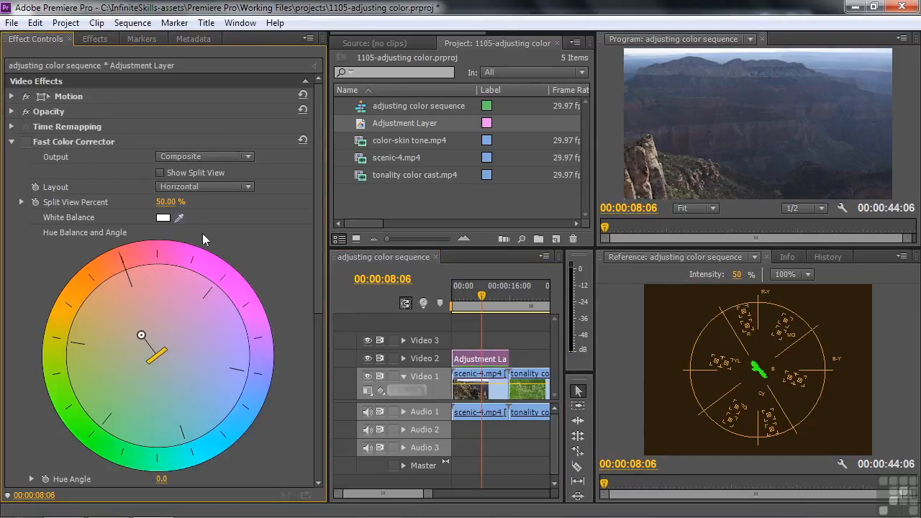
click(26, 142)
drag(316, 164, 333, 357)
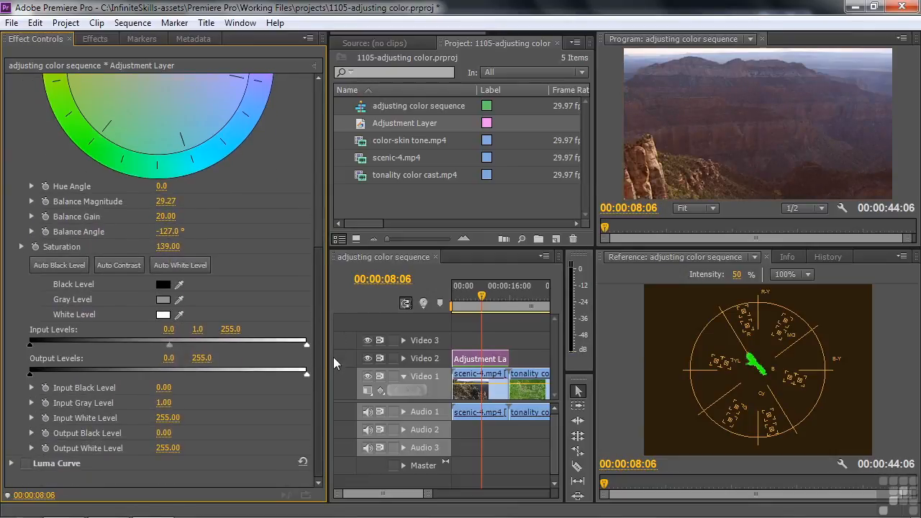
click(26, 463)
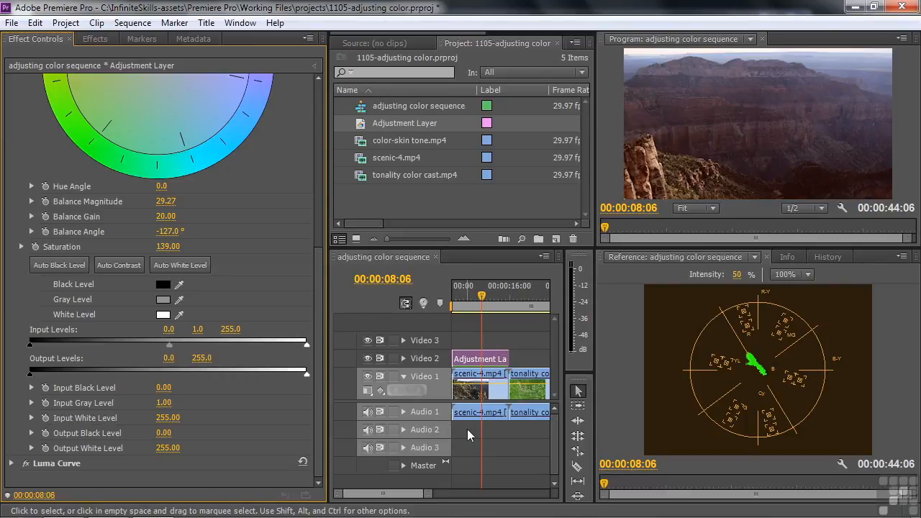
- Go to 00:00:18:29 and apply the Luma Curve effect to the tonality color cast.mp4 clip
key(Down)
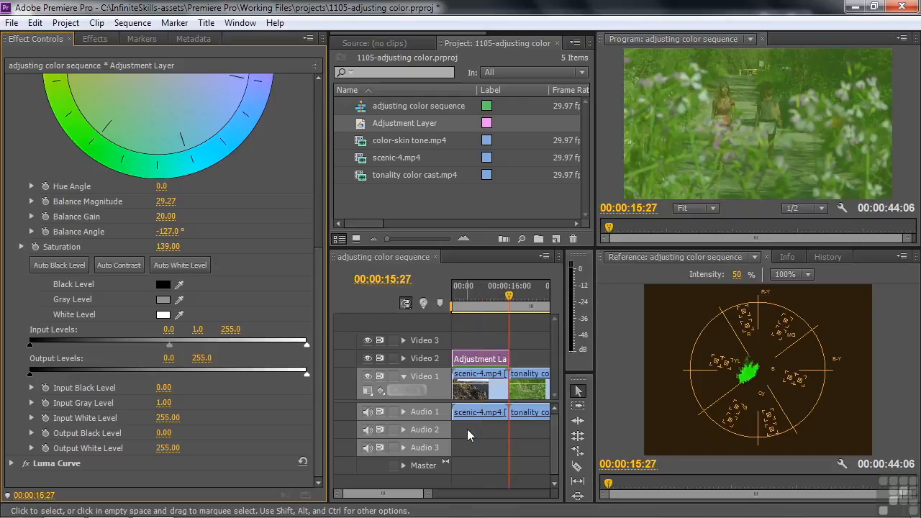
drag(513, 307, 519, 305)
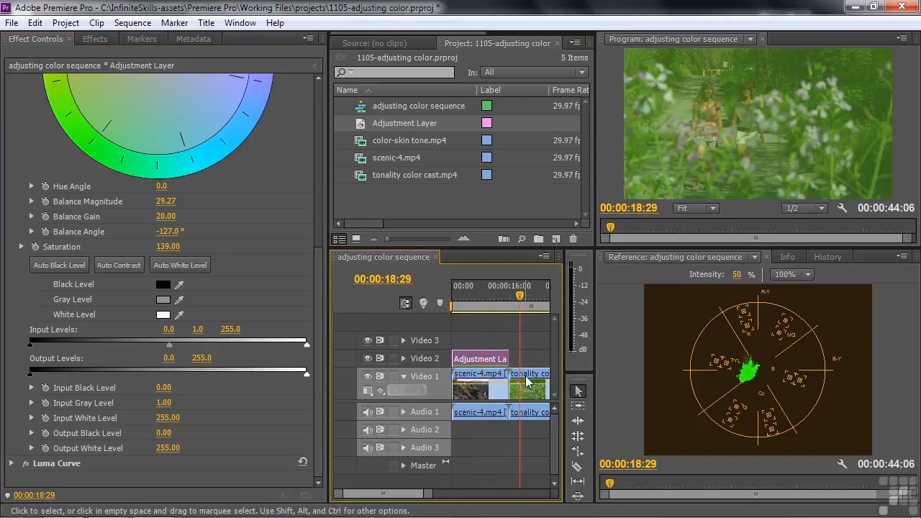
click(526, 382)
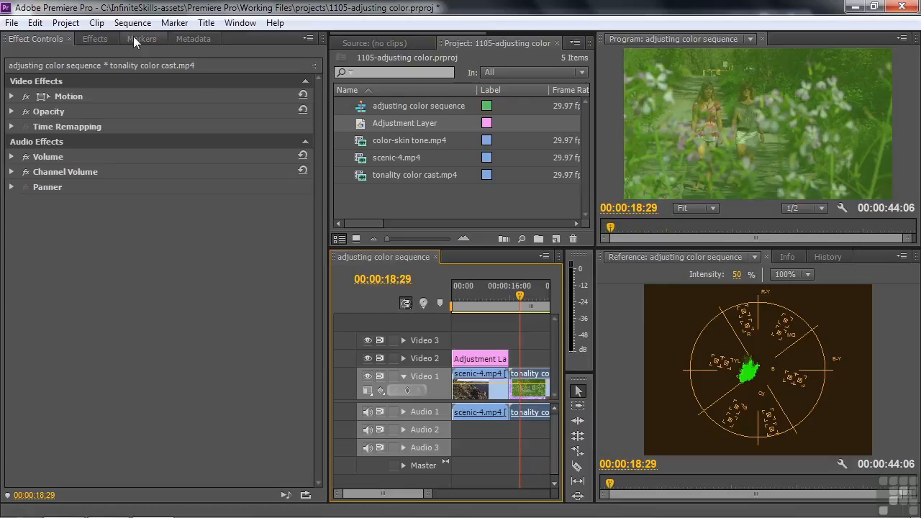
click(100, 41)
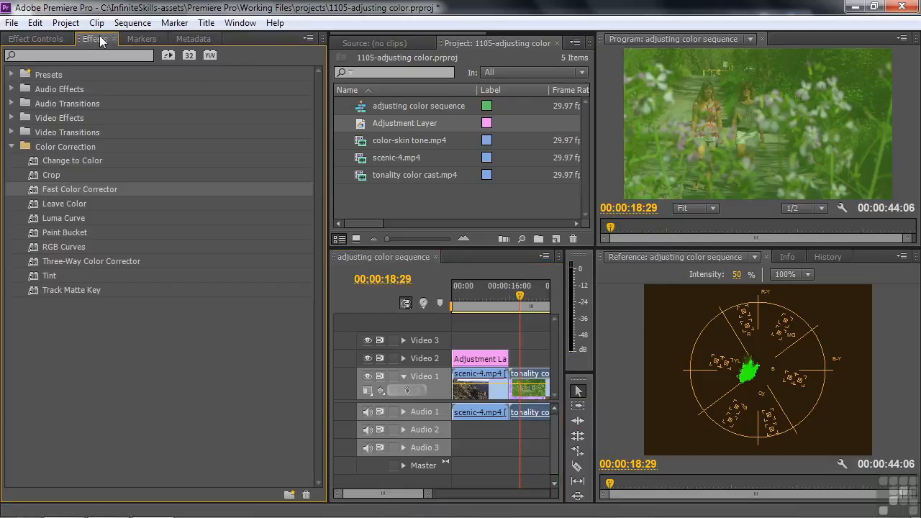
click(26, 216)
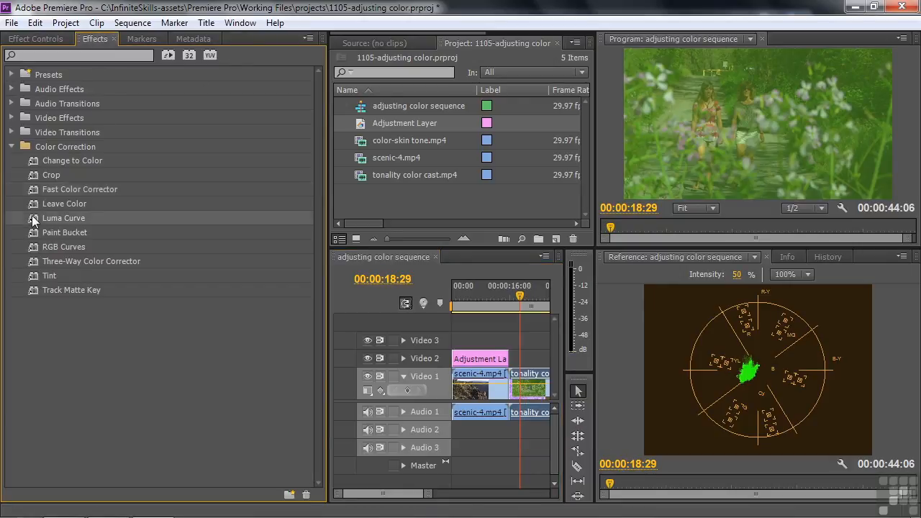
click(39, 38)
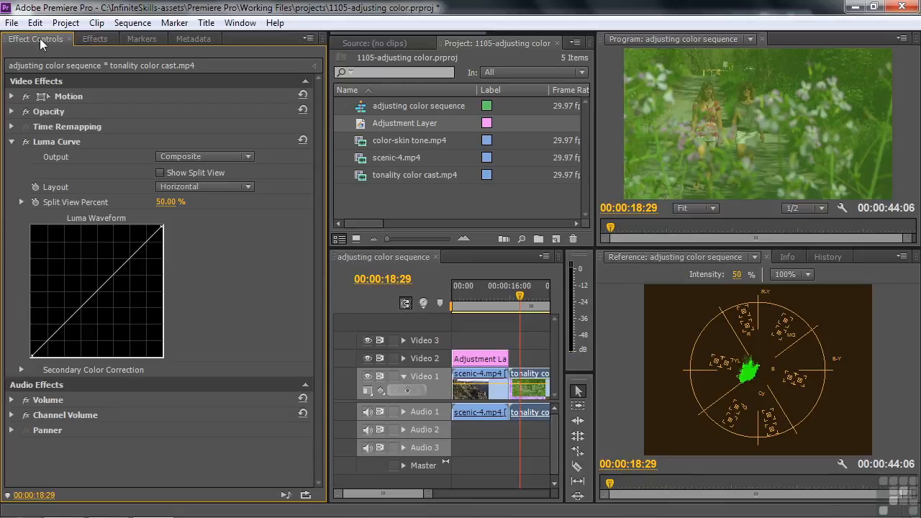
- Show the YC Waveform in the reference monitor and pull the Luma Curve's black and white endpoints inward to stretch the tonal range
click(902, 256)
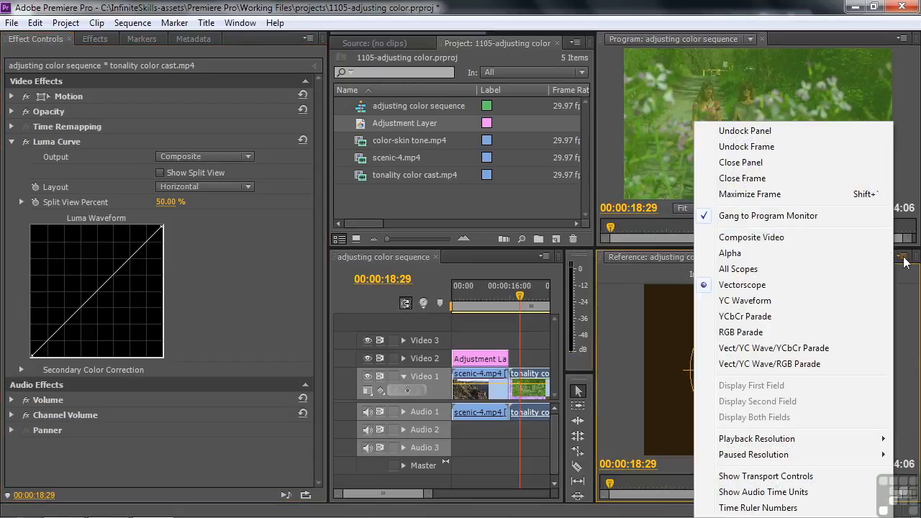
click(768, 305)
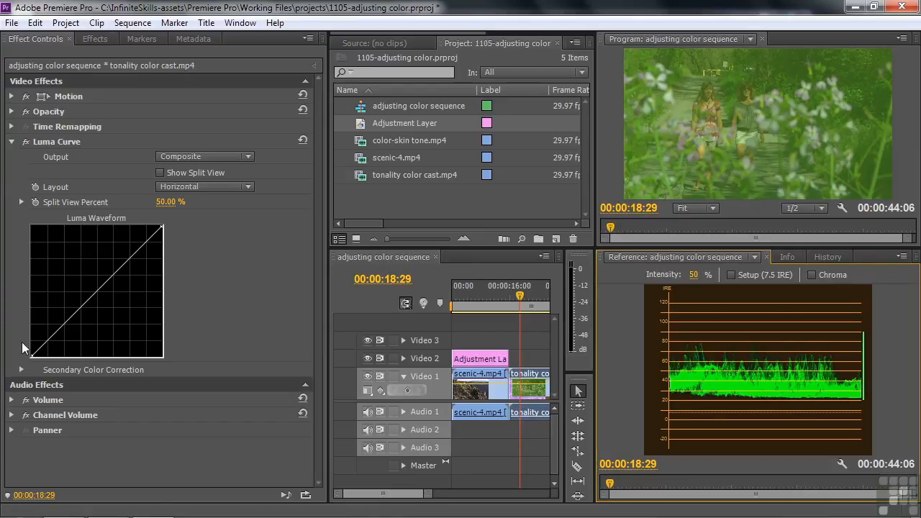
drag(32, 357, 58, 377)
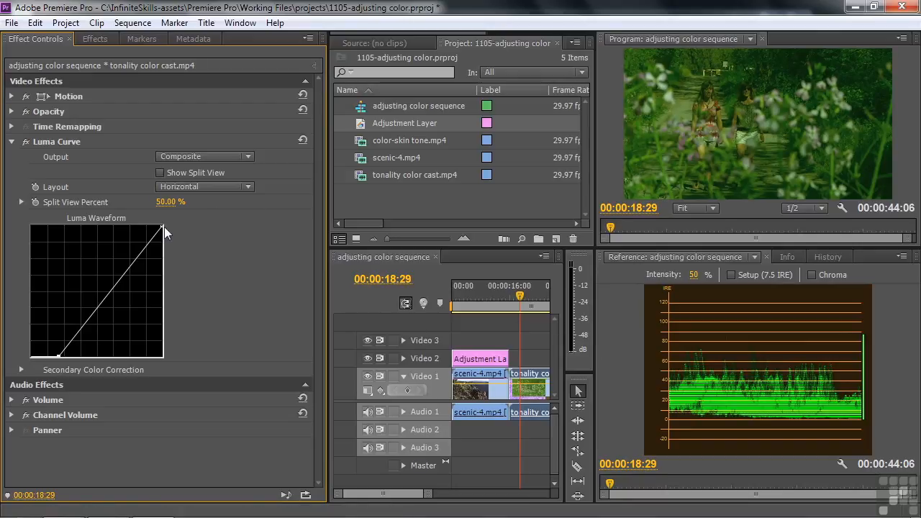
drag(164, 226, 132, 224)
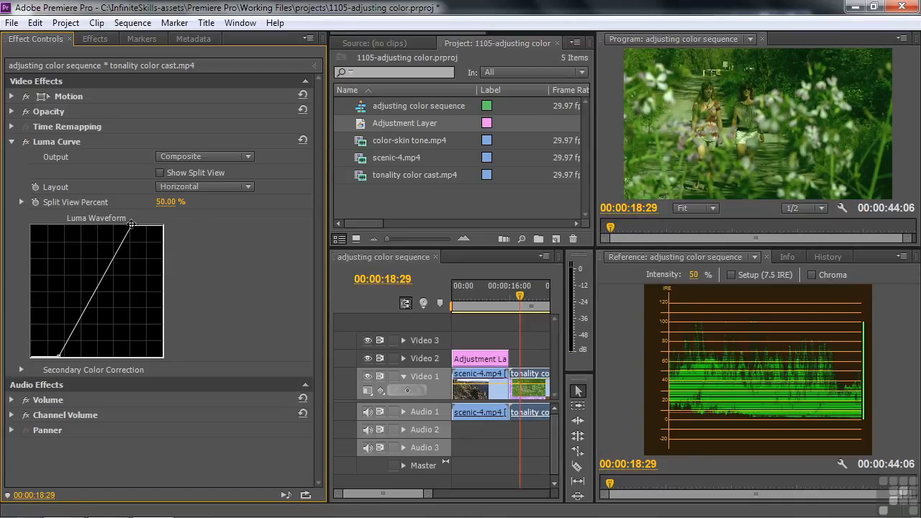
- Add highlight, shadow and midtone points to the Luma Curve to form a gentle S-curve with slightly raised midtones
drag(121, 247, 118, 242)
drag(79, 331, 71, 338)
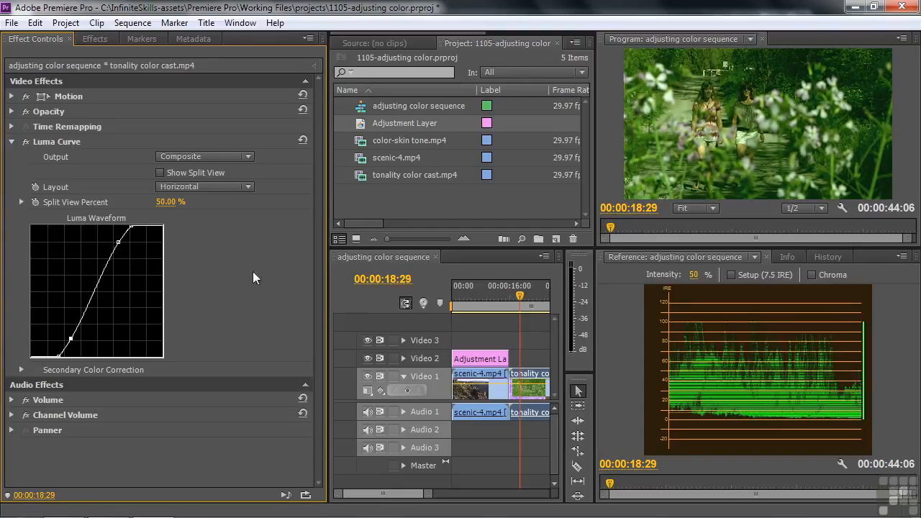
click(95, 288)
drag(95, 289, 95, 288)
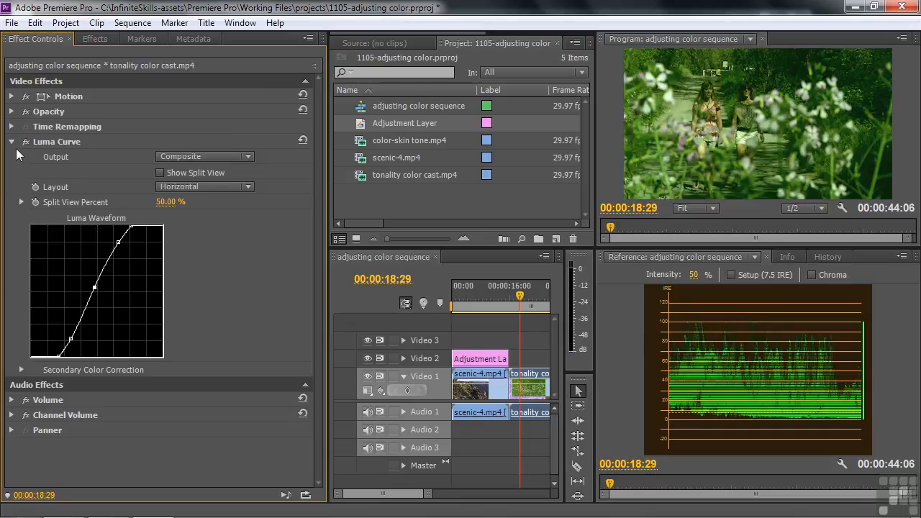
- Apply Fast Color Corrector to the tonality color cast.mp4 clip and show the Vectorscope in the reference monitor
click(12, 141)
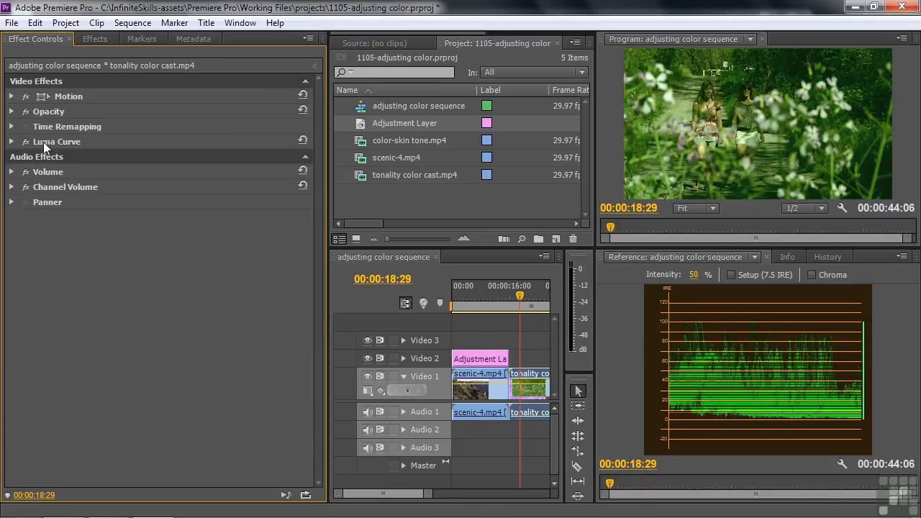
click(93, 39)
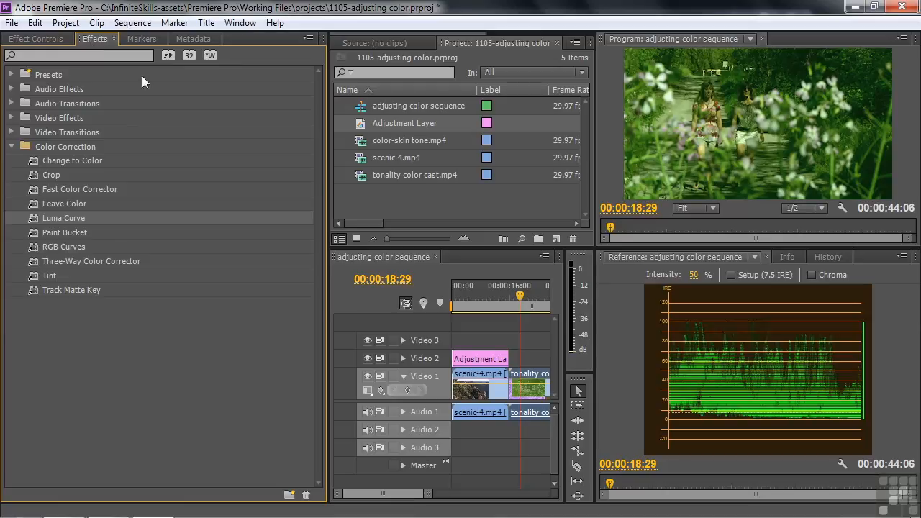
click(42, 189)
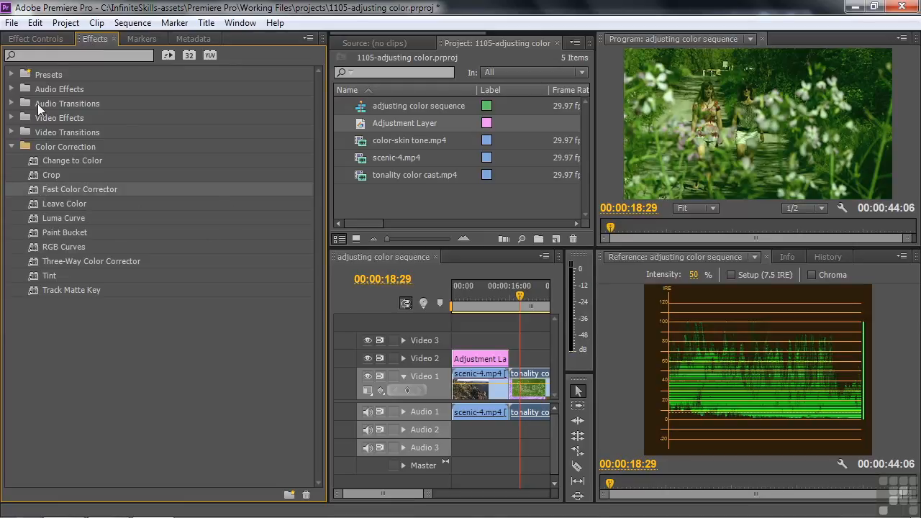
click(37, 39)
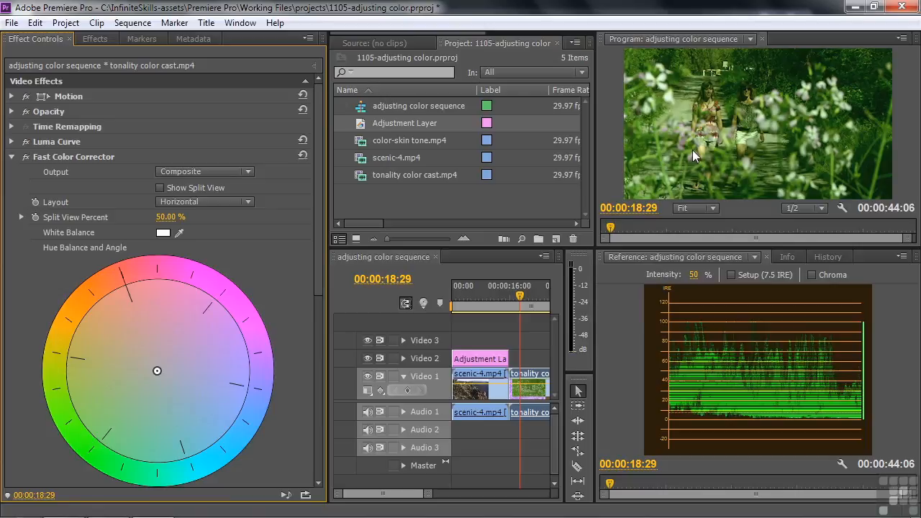
click(902, 257)
click(784, 285)
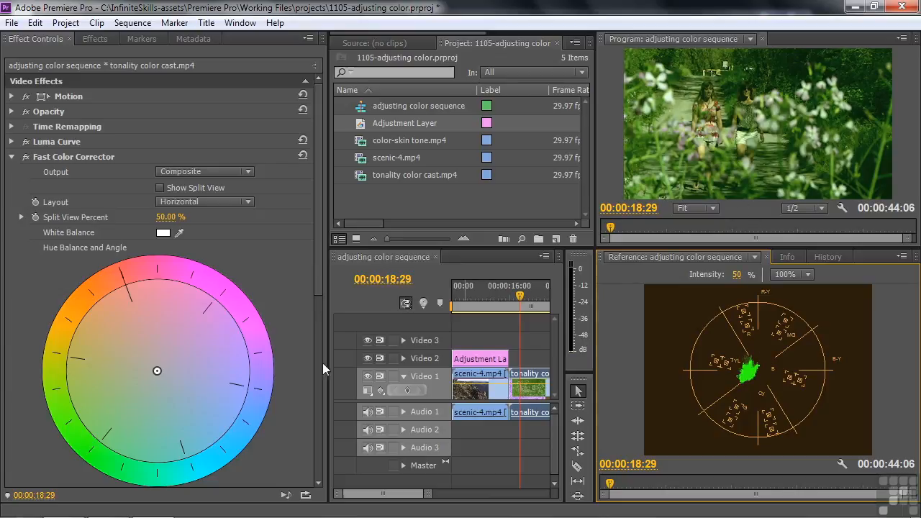
- Try shifting the hue balance toward magenta to remove the green cast, and reset the Fast Color Corrector
drag(156, 370, 214, 340)
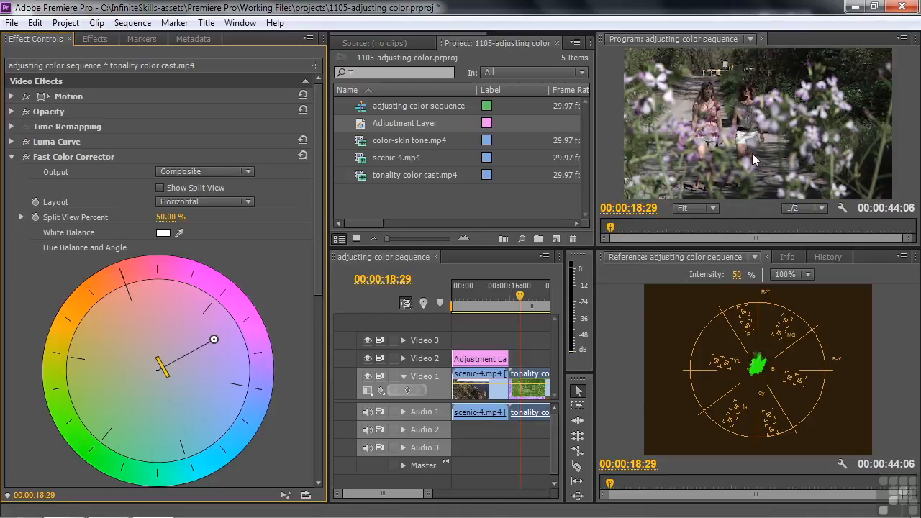
click(303, 158)
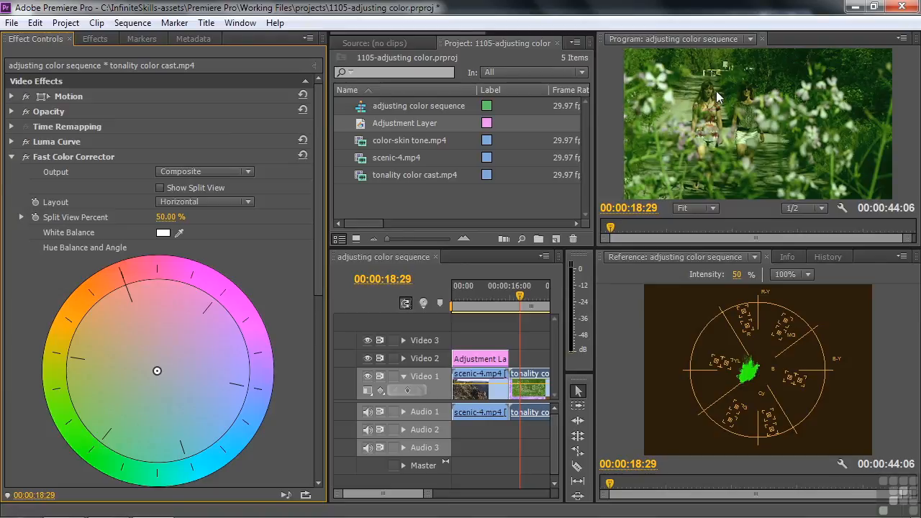
click(11, 156)
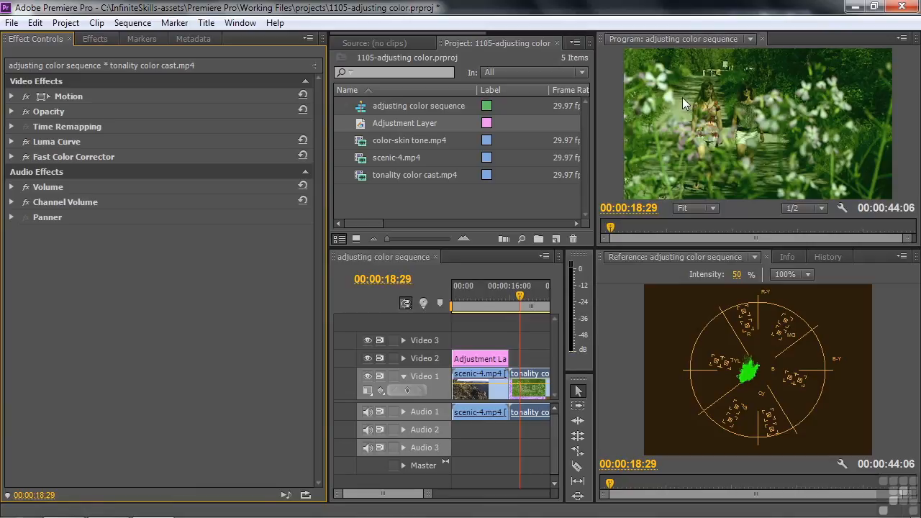
- Apply Crop to the clip and isolate a small patch of the path: left 19.6%, top 31.0%, right 74.5%, bottom 52.9%
click(94, 38)
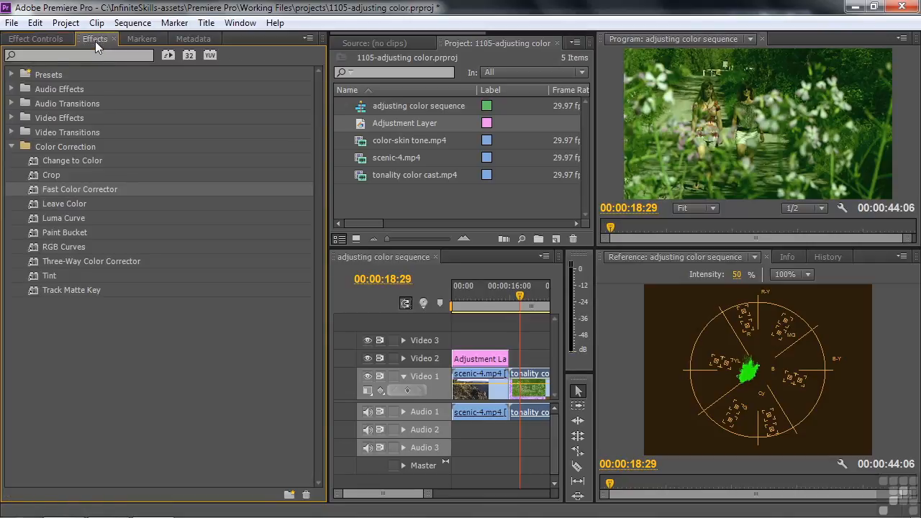
drag(30, 180, 21, 45)
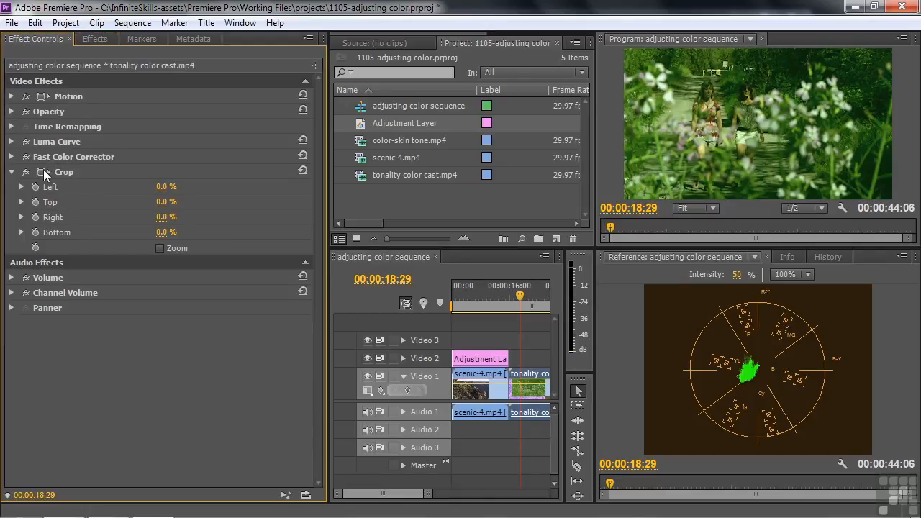
click(44, 170)
drag(622, 49, 676, 95)
drag(892, 198, 693, 120)
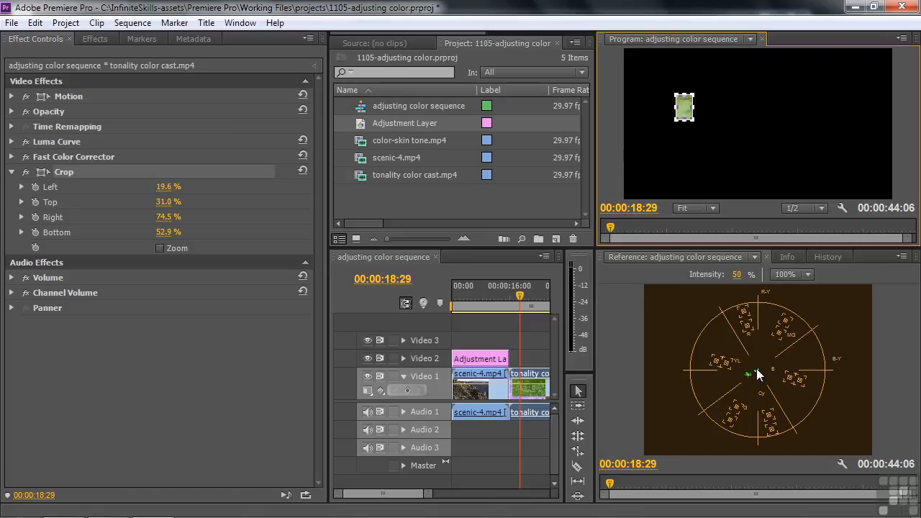
- Shift the Fast Color Corrector's hue balance toward magenta until the cropped patch is neutral gray and centered on the Vectorscope
click(11, 156)
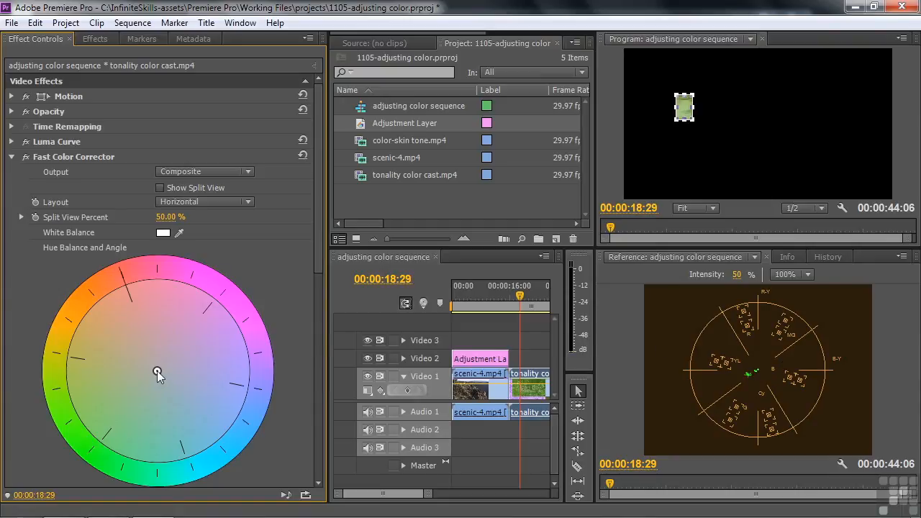
drag(166, 366, 217, 354)
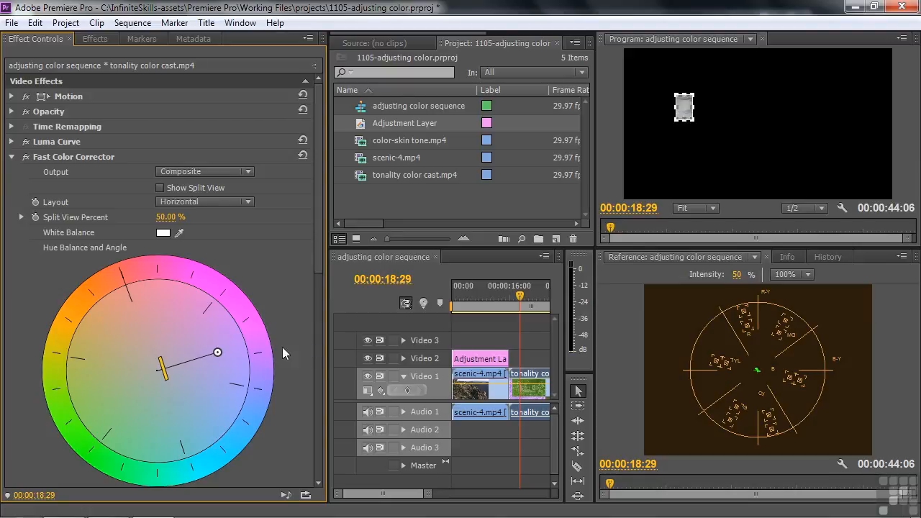
drag(218, 351, 218, 349)
click(13, 159)
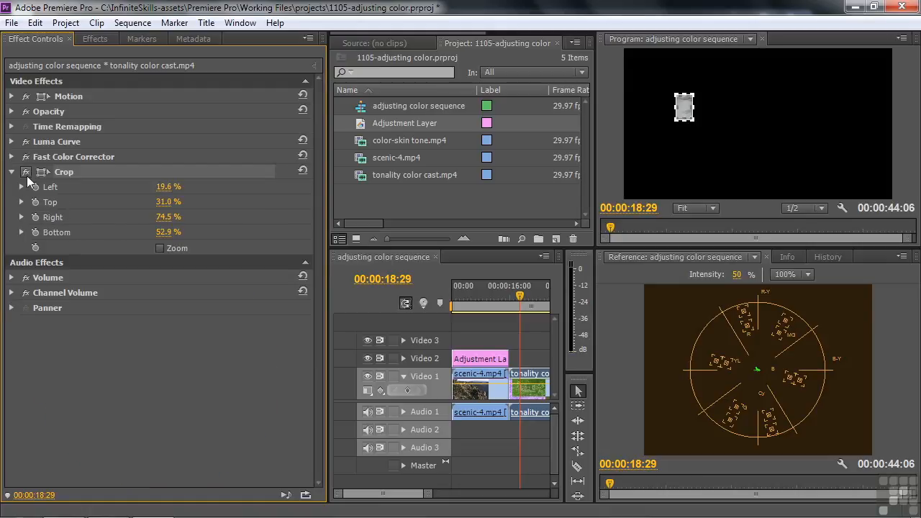
- Disable the Crop effect on the tonality color cast.mp4 clip and raise the Fast Color Corrector saturation to 139
click(26, 172)
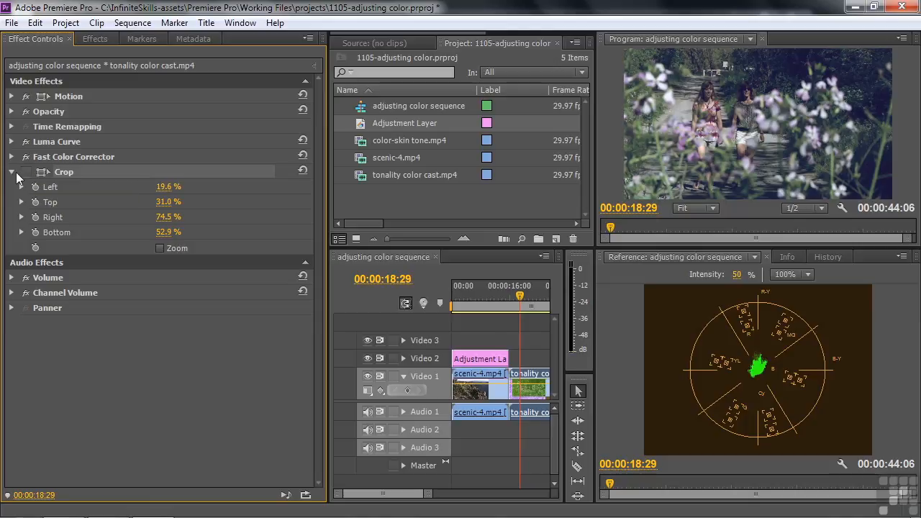
click(13, 173)
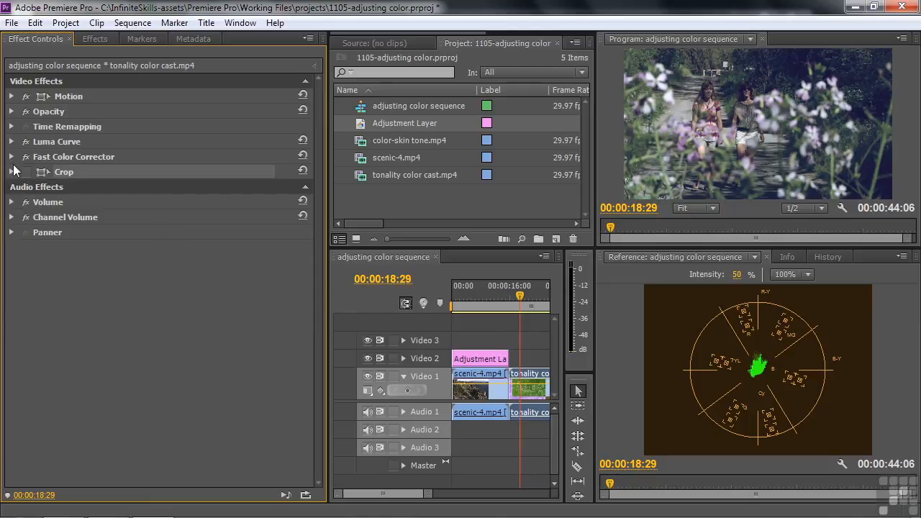
click(11, 156)
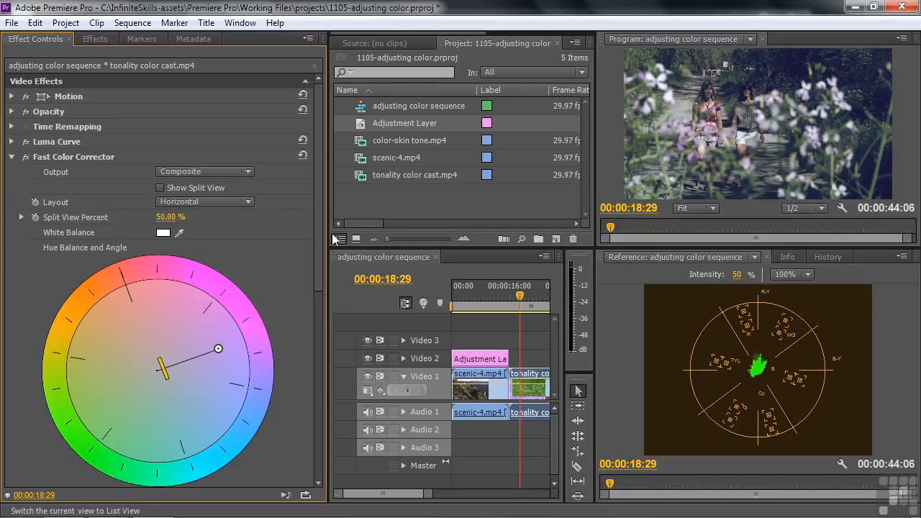
drag(318, 215, 313, 339)
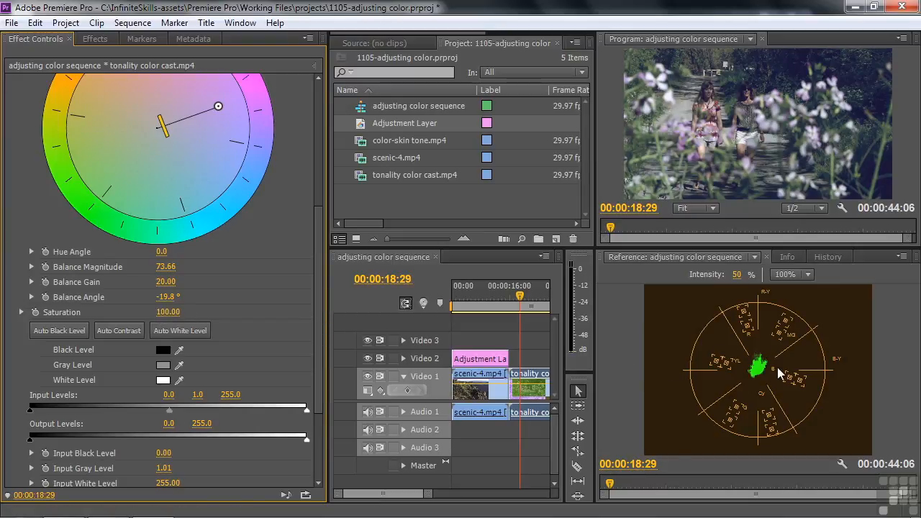
drag(189, 315, 209, 314)
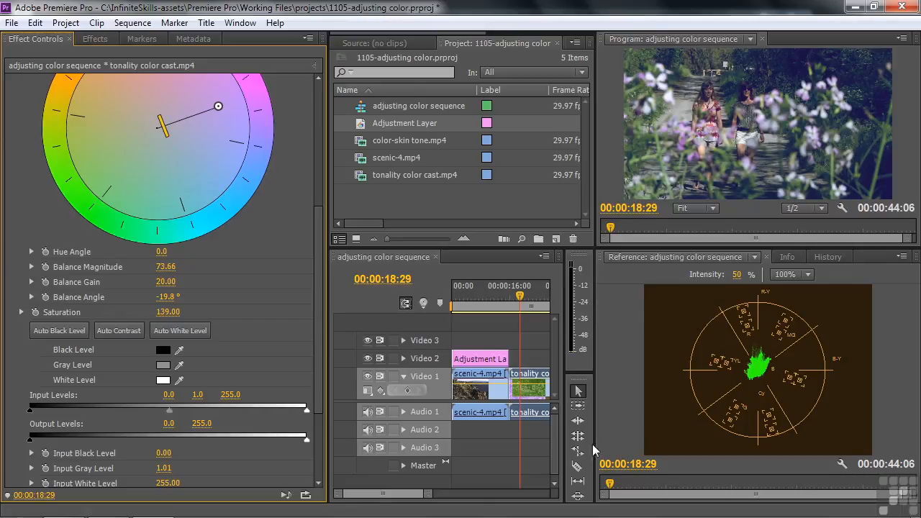
- Move the playhead to 00:00:37:22 and apply Luma Curve to the color-skin tone.mp4 clip
drag(367, 494, 387, 496)
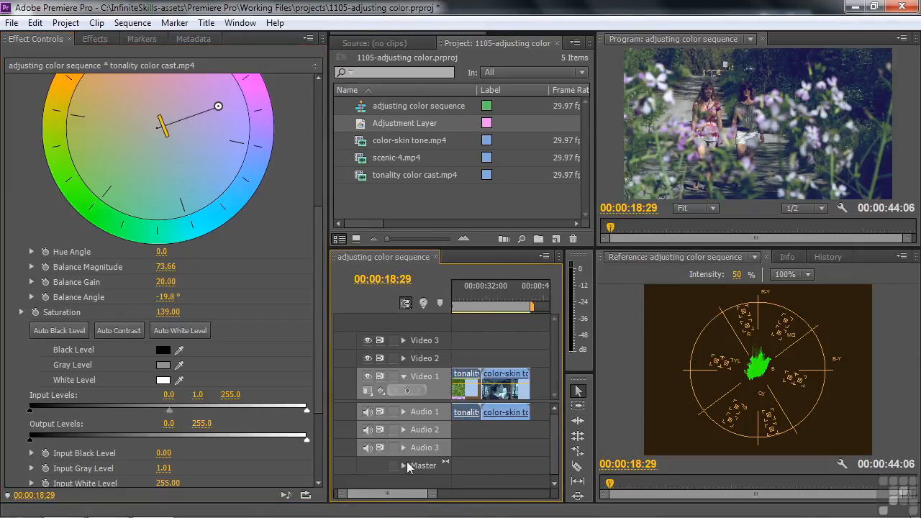
click(507, 302)
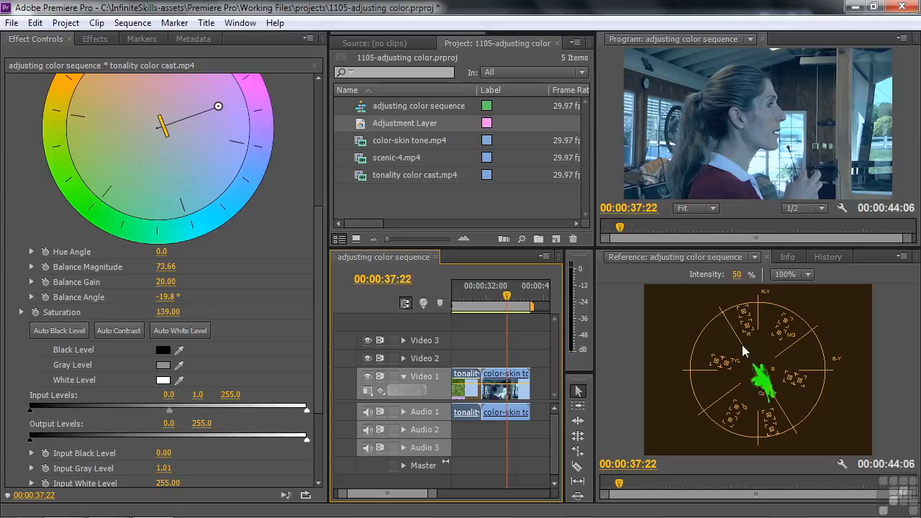
click(501, 378)
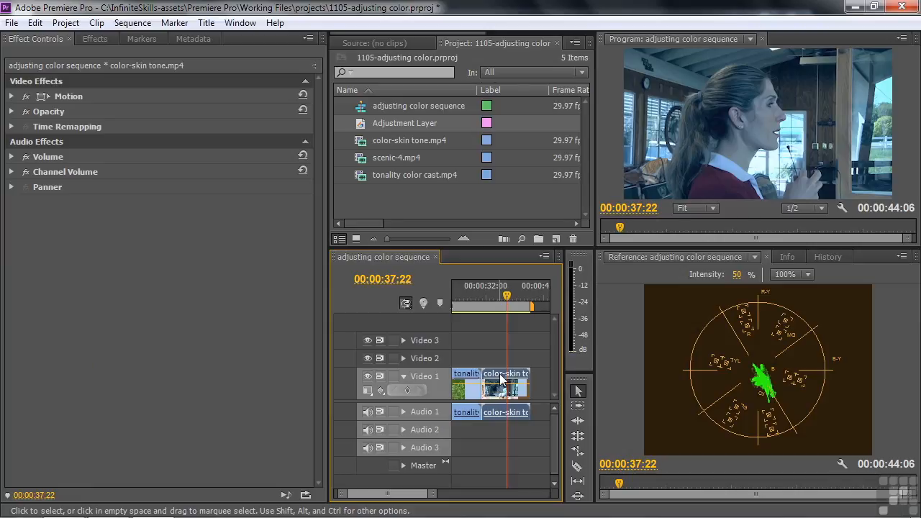
click(92, 39)
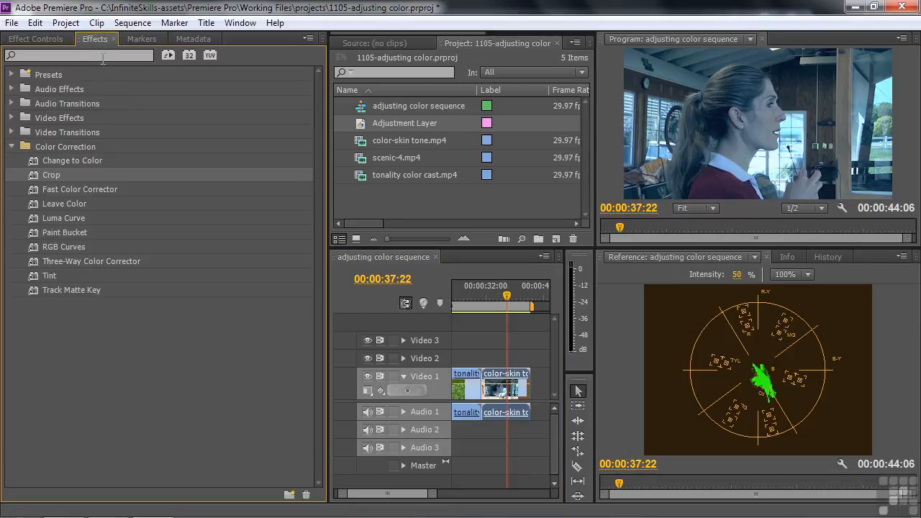
double_click(35, 215)
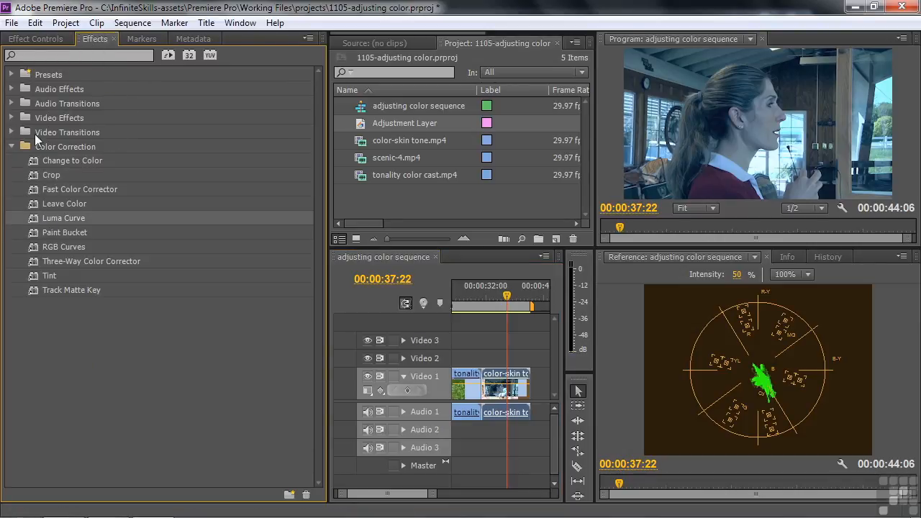
click(25, 39)
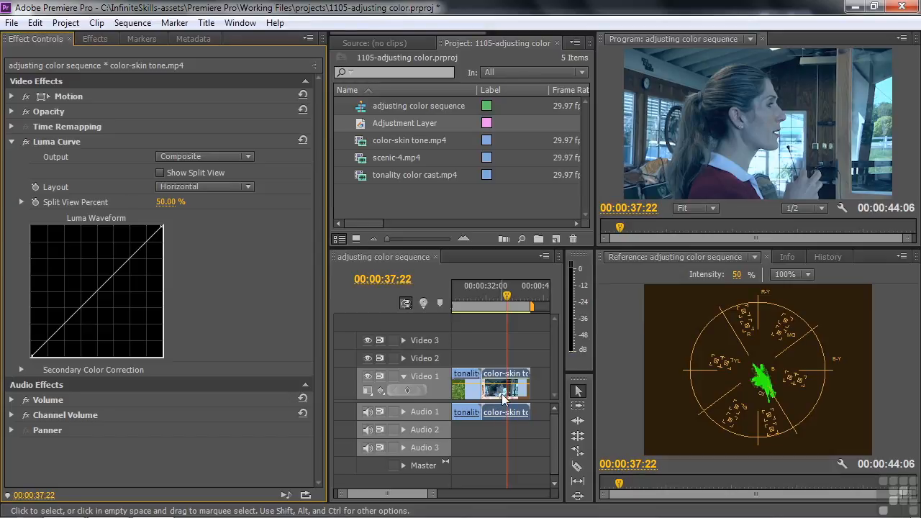
- Show the waveform in the reference monitor and shape the Luma Curve with raised highlights and midtones and lowered shadows
click(901, 256)
click(780, 300)
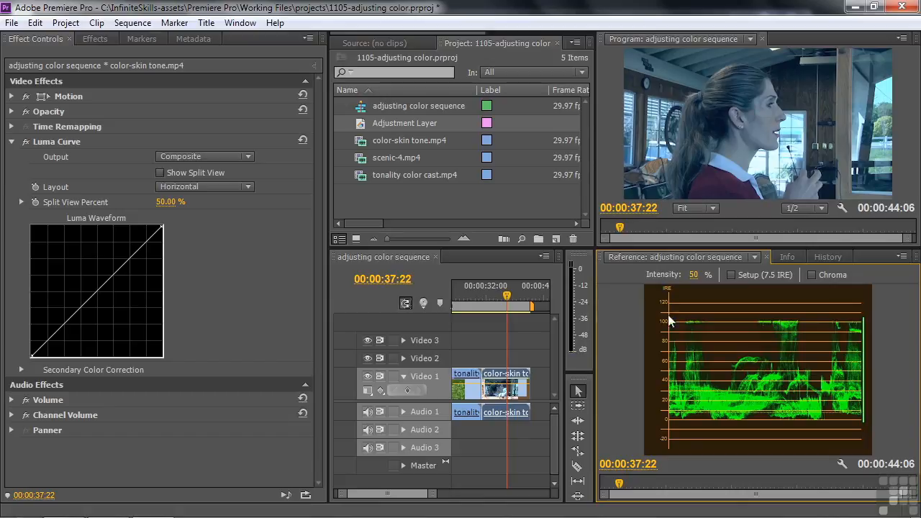
drag(143, 246, 141, 241)
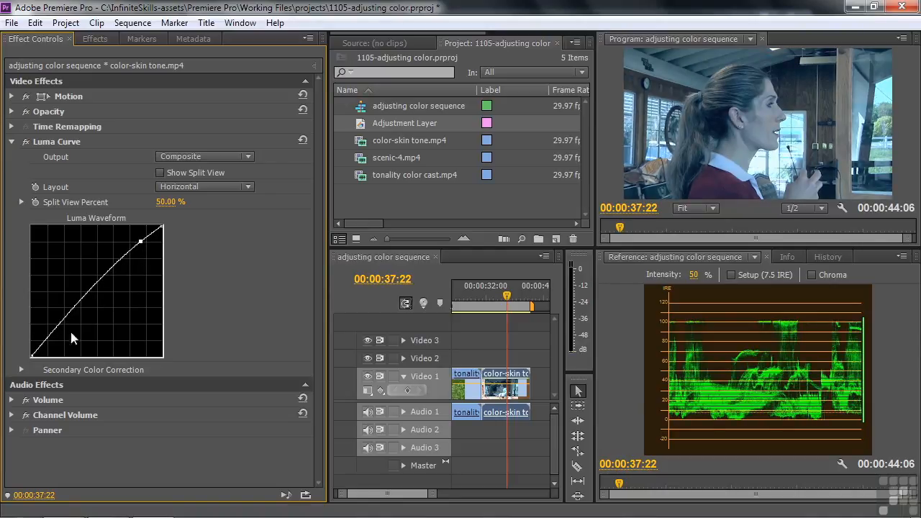
drag(48, 336, 53, 340)
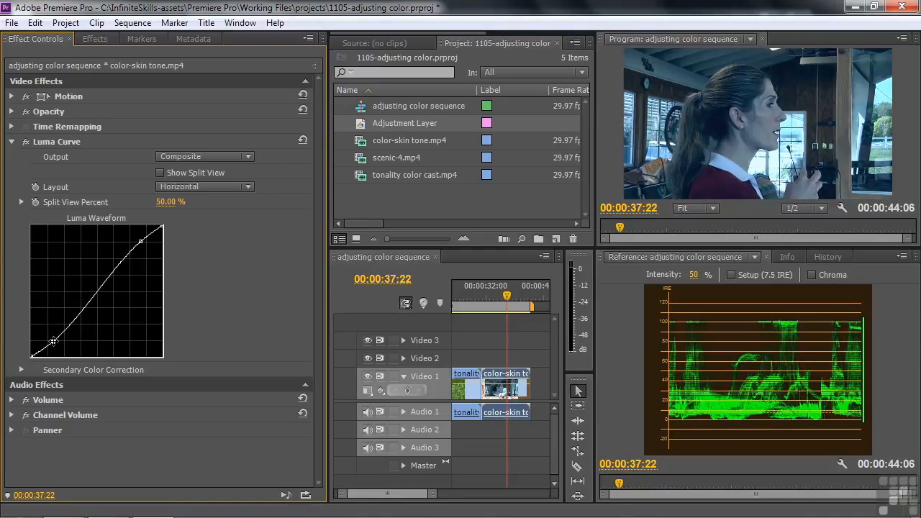
drag(97, 296, 90, 290)
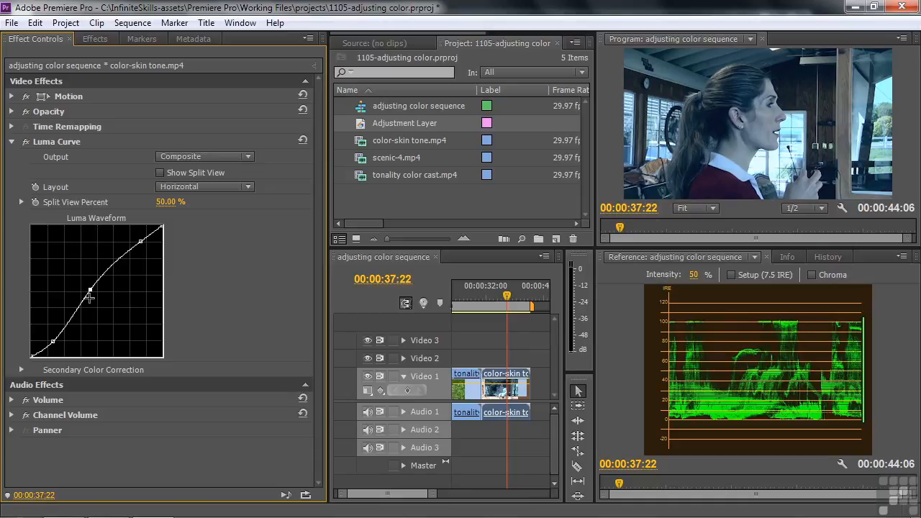
click(11, 141)
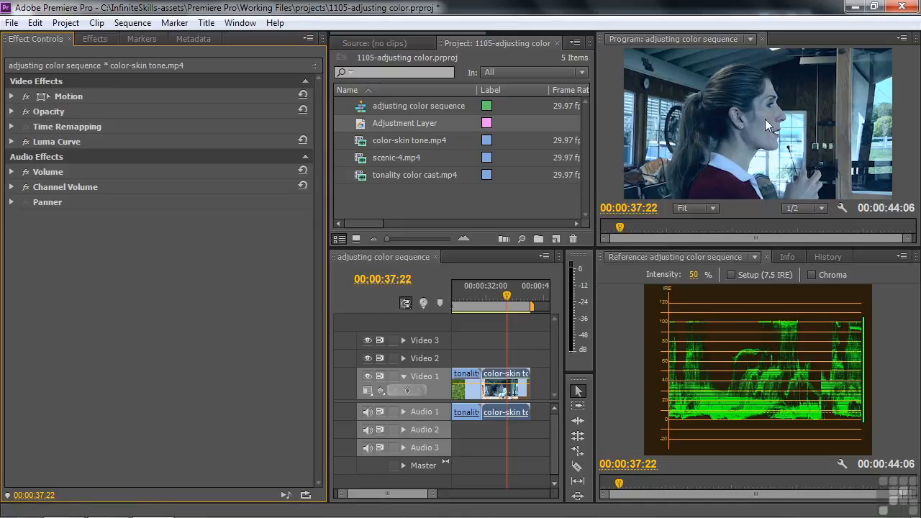
- Apply Crop to the clip and isolate a patch of the woman's cheek: left 49.6%, top 42.4%, right 44.8%, bottom 36.2%
click(95, 39)
drag(32, 174, 46, 58)
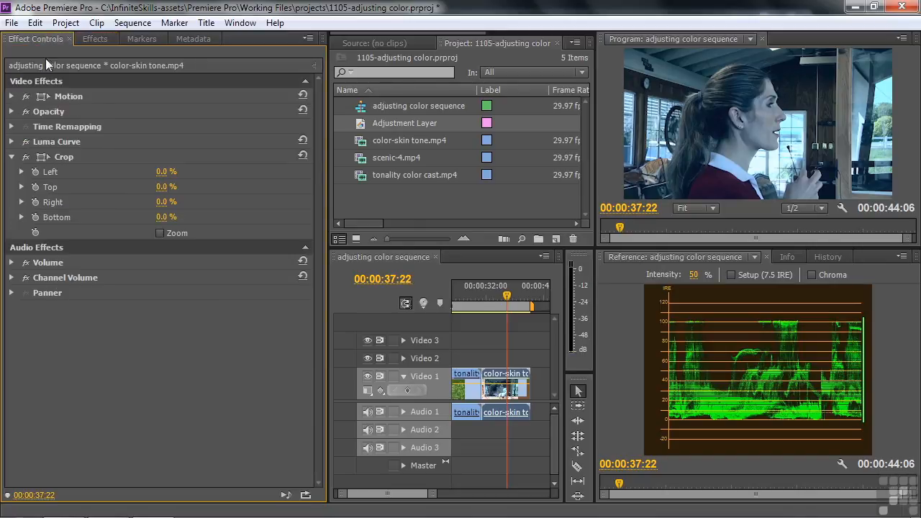
click(39, 155)
drag(622, 49, 755, 113)
drag(893, 204, 771, 145)
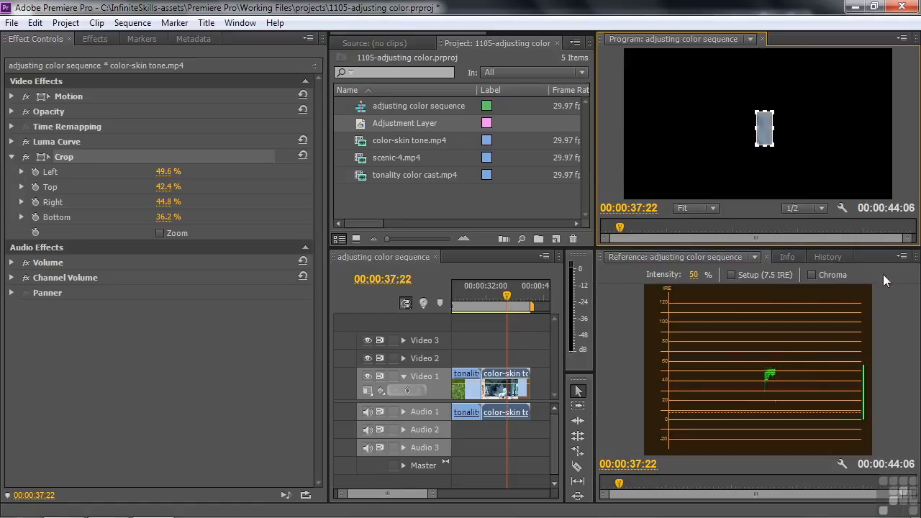
- Show the Vectorscope in the reference monitor and apply Fast Color Corrector to the color-skin tone.mp4 clip
click(901, 257)
click(778, 286)
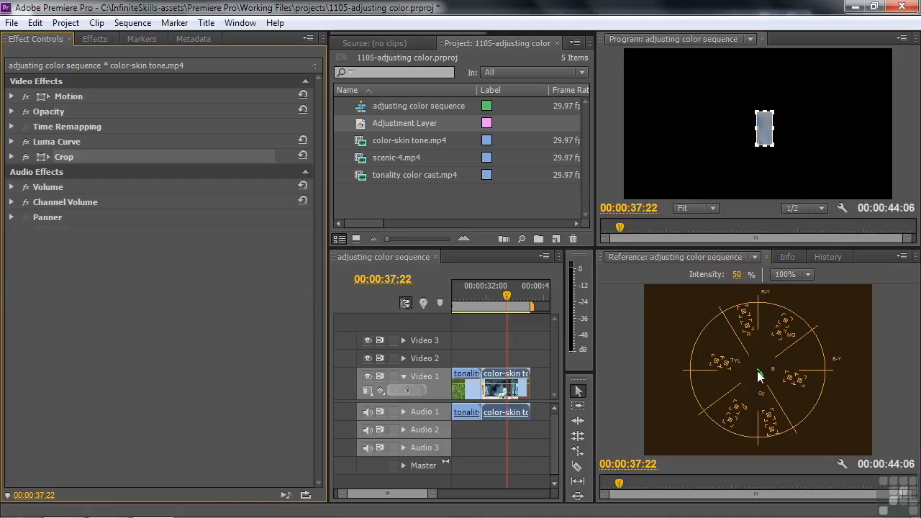
click(98, 40)
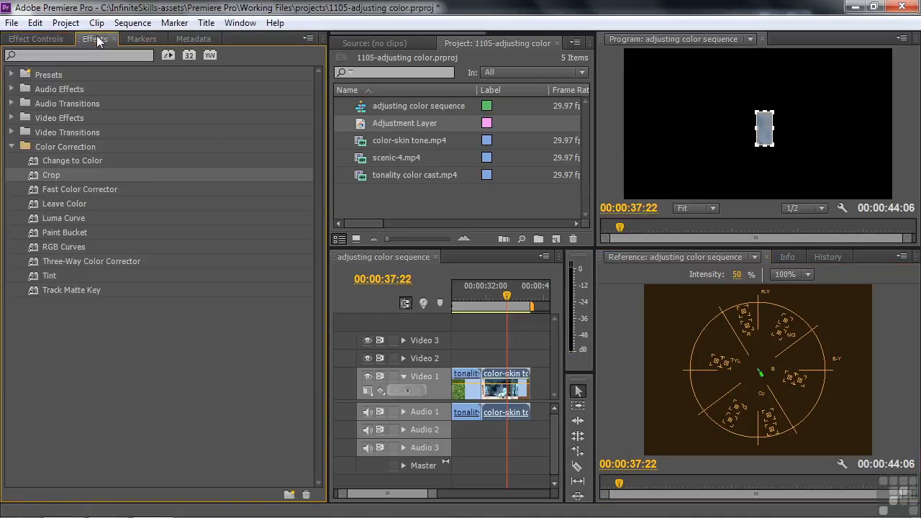
click(36, 189)
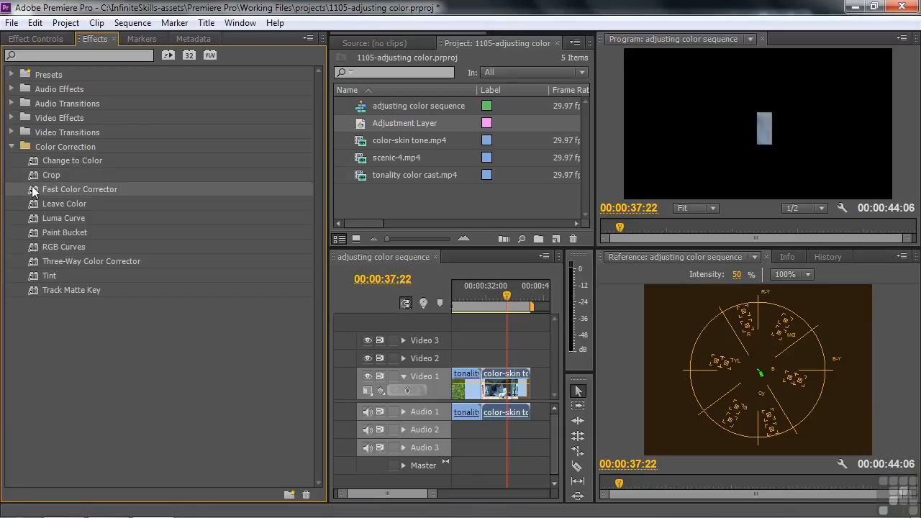
click(29, 39)
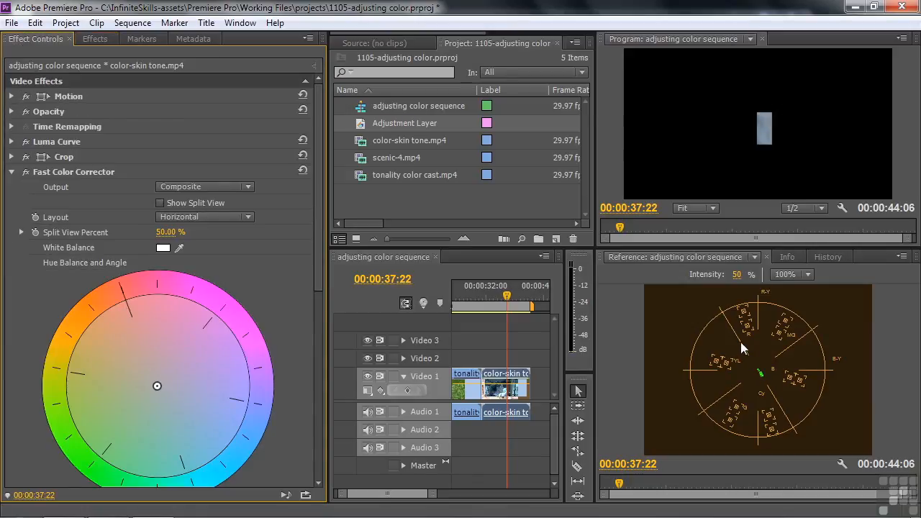
- Shift the hue balance toward orange, magnitude 100 and angle about -135.6°, adjusting the gain to align the cropped skin with the Vectorscope's skin-tone line
mouse_move(157, 385)
mouse_down()
mouse_move(87, 311)
mouse_move(103, 318)
mouse_up()
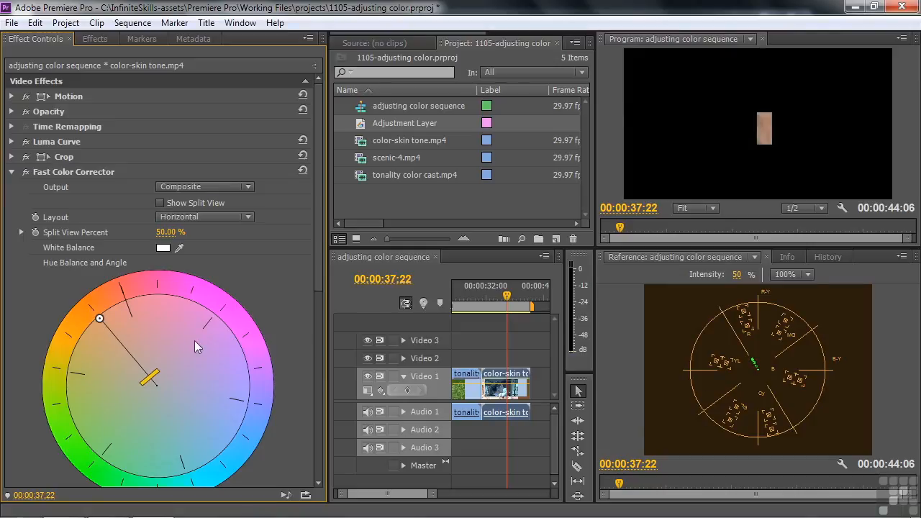
drag(151, 381, 144, 368)
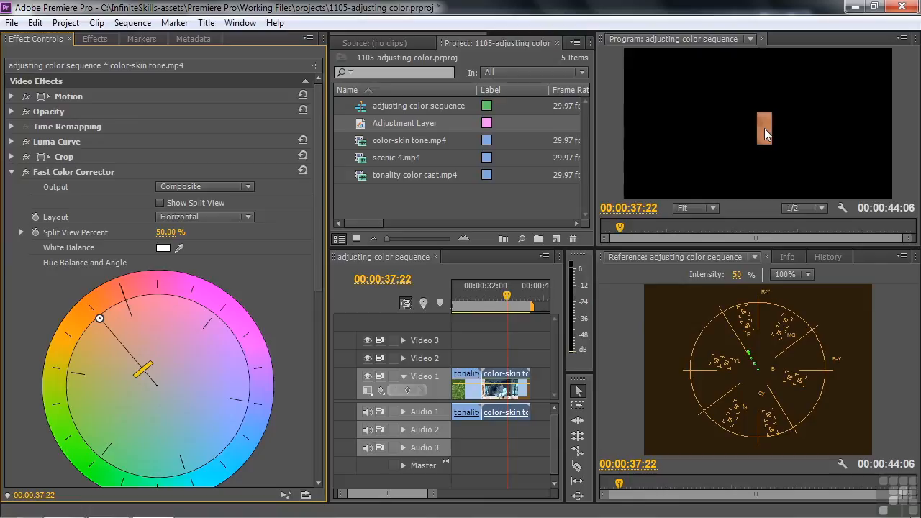
drag(134, 380, 146, 383)
drag(99, 320, 93, 325)
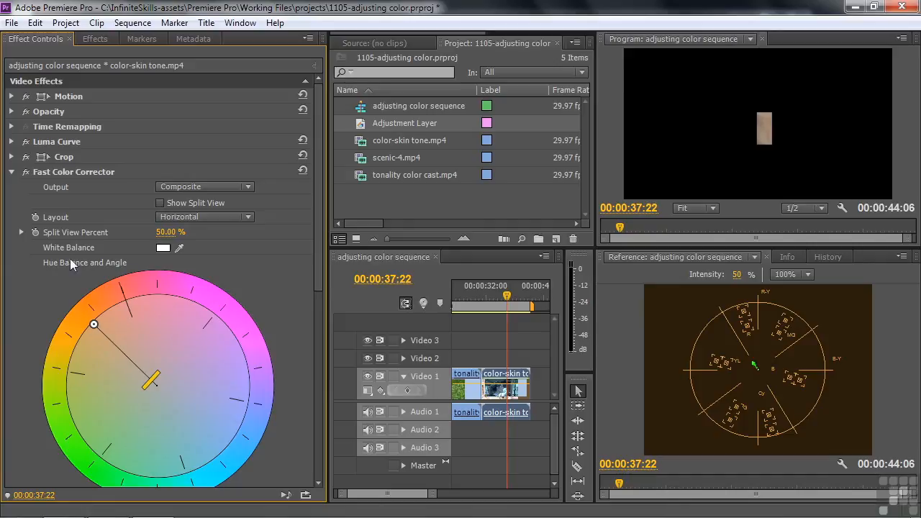
- Disable the Crop effect, then raise the Fast Color Corrector's balance gain to 20.32 and saturation to 106
click(26, 157)
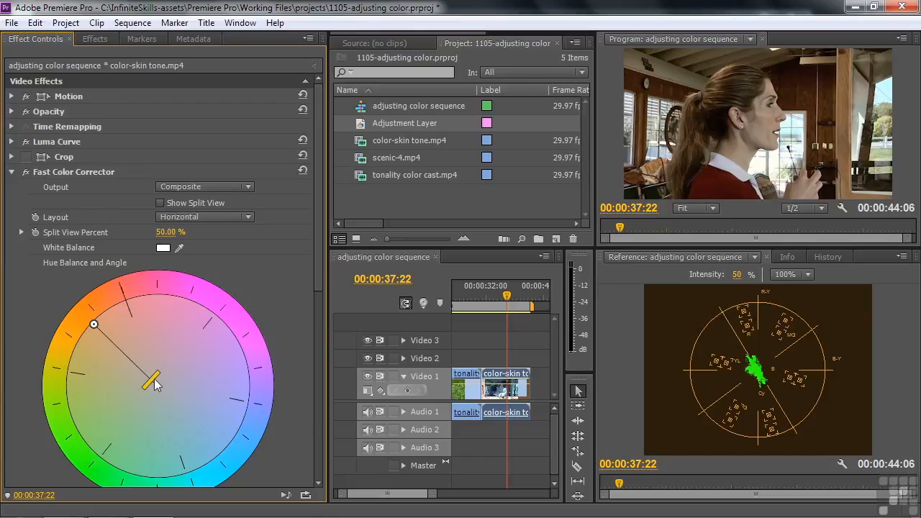
drag(151, 385, 145, 382)
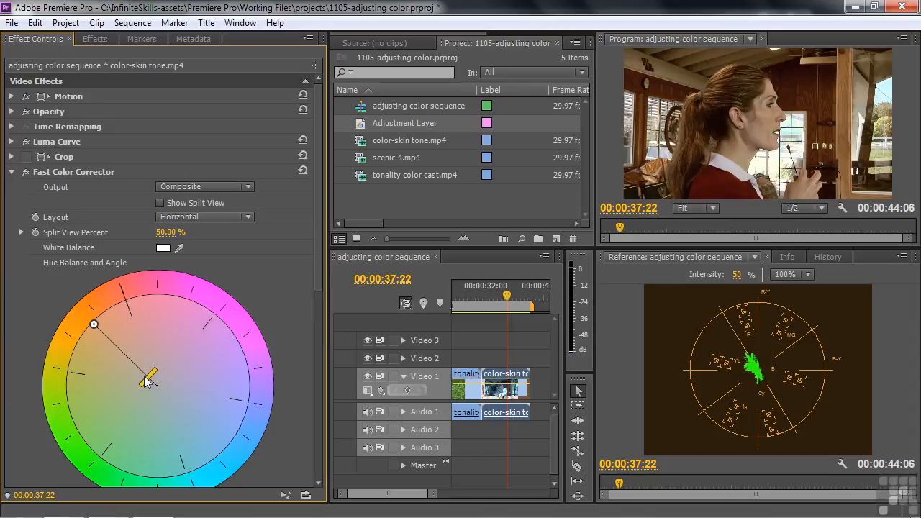
drag(318, 297, 327, 374)
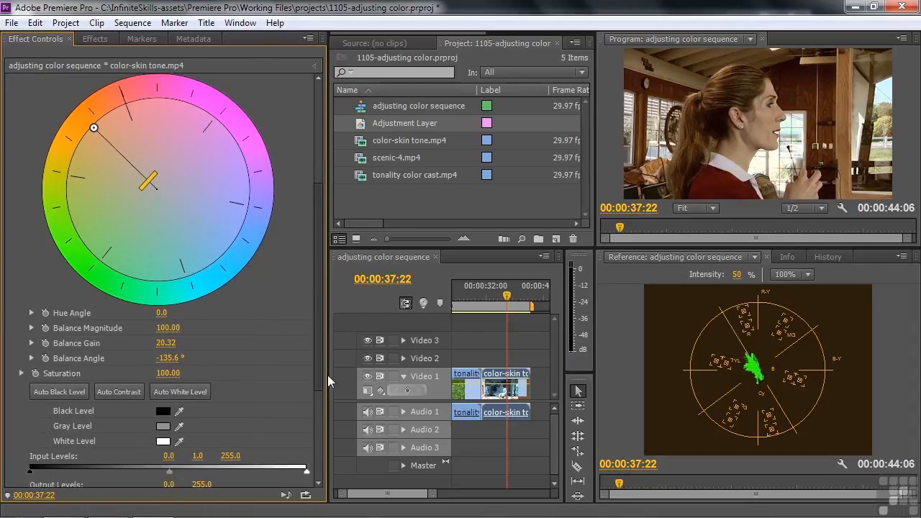
drag(169, 374, 174, 374)
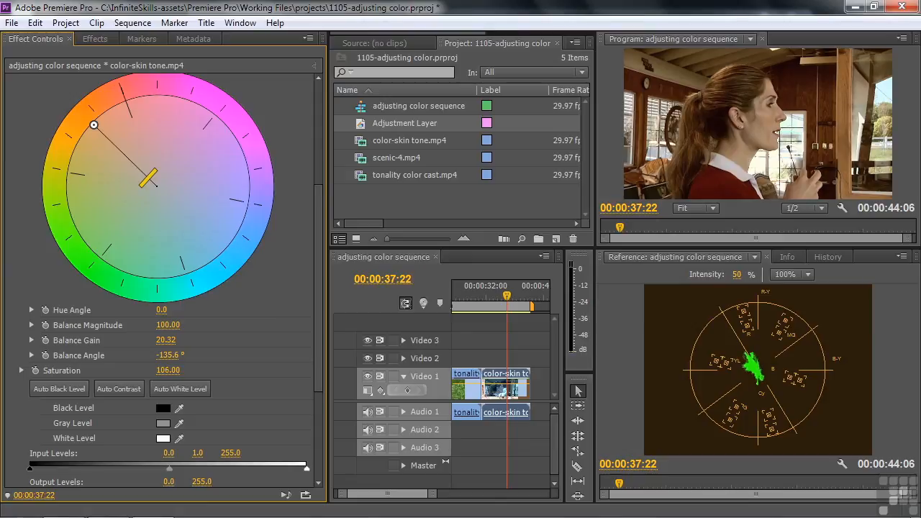